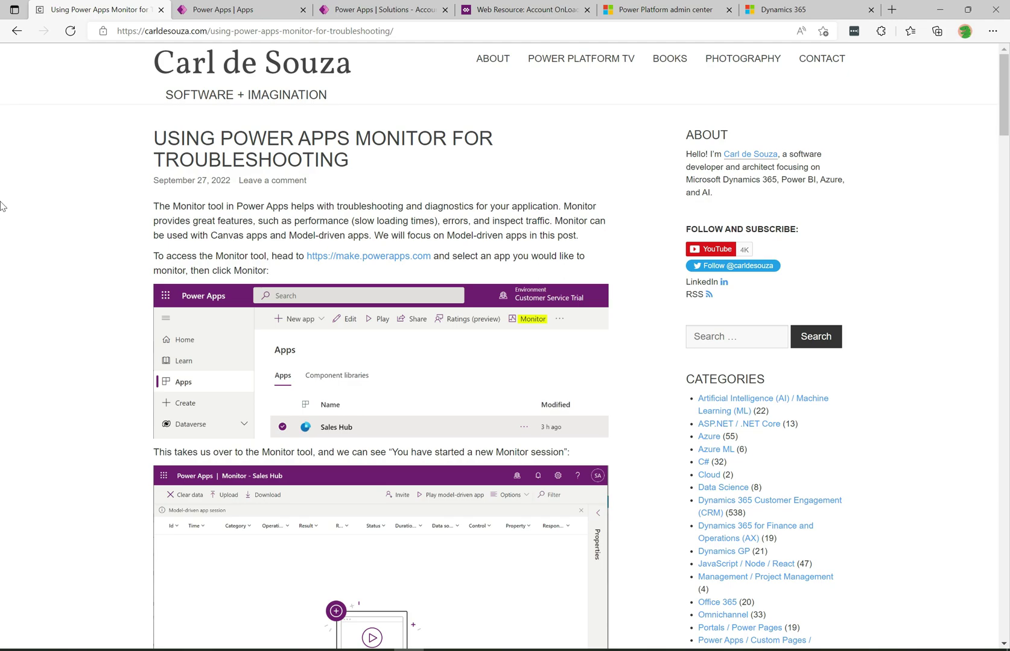
- Go to the Power Apps apps list and select the Sales Hub app
left_click(253, 7)
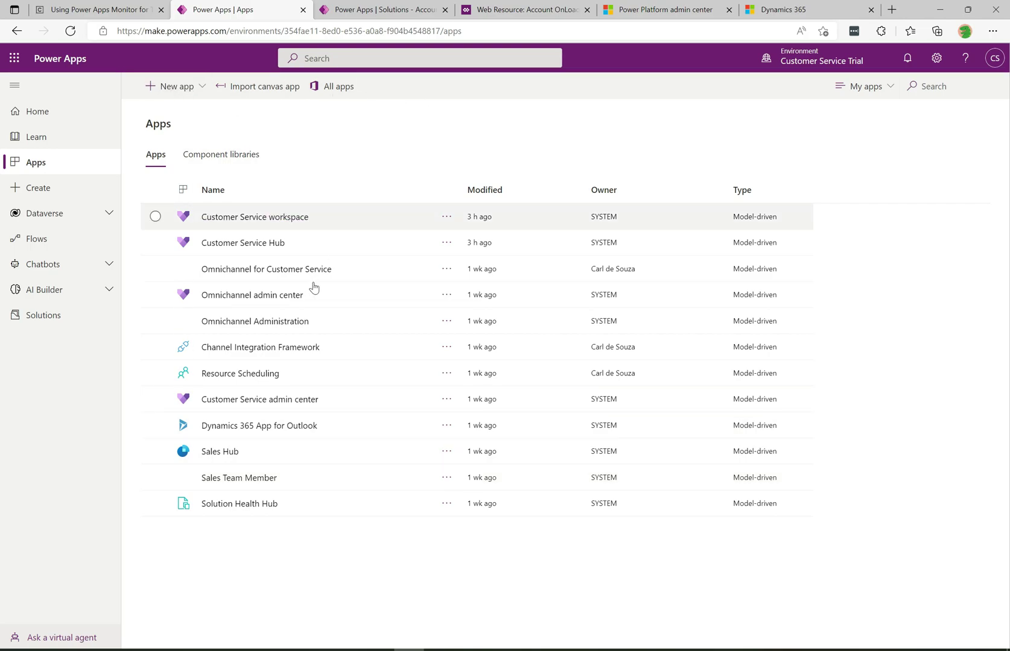
left_click(155, 453)
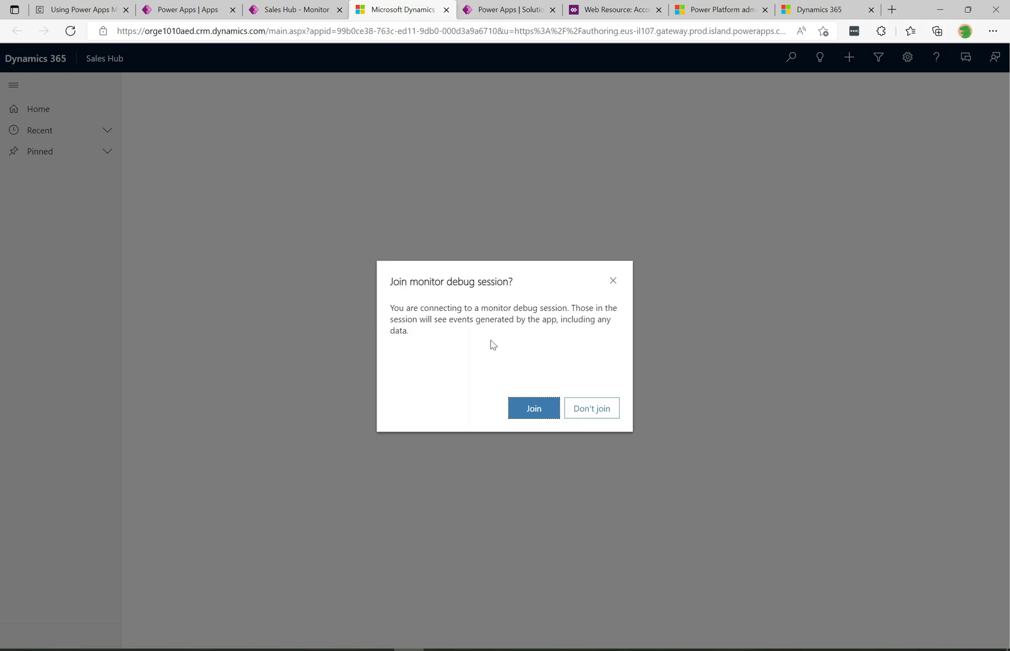
- Join the monitor debug session from the Sales Hub prompt
left_click(539, 413)
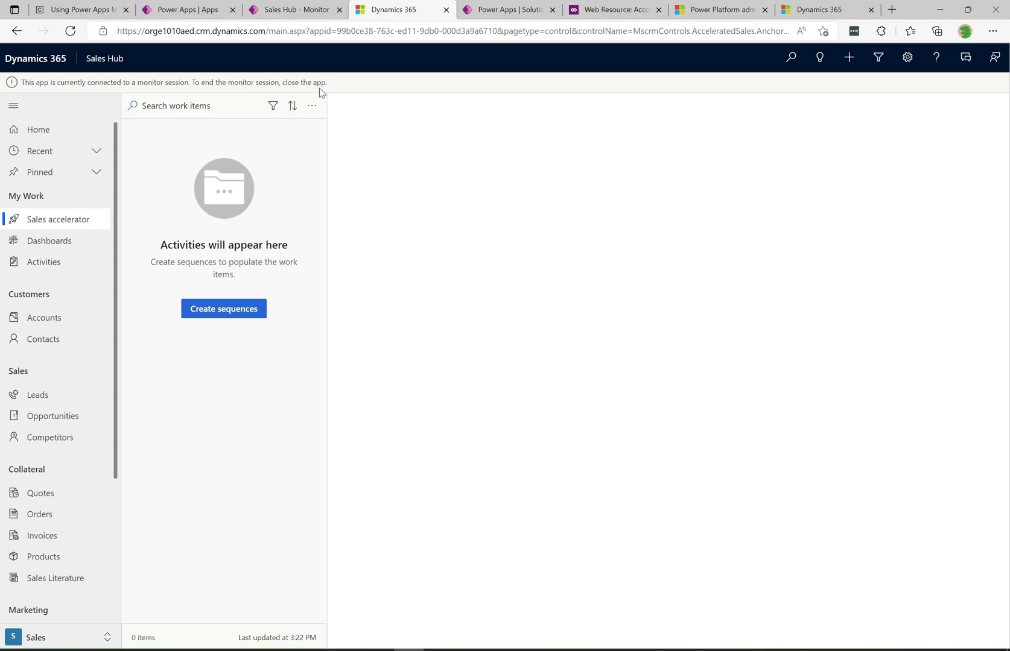
- Inspect the SaveRecord event and its formula, then open the ValidateIcon warning details
left_click(295, 11)
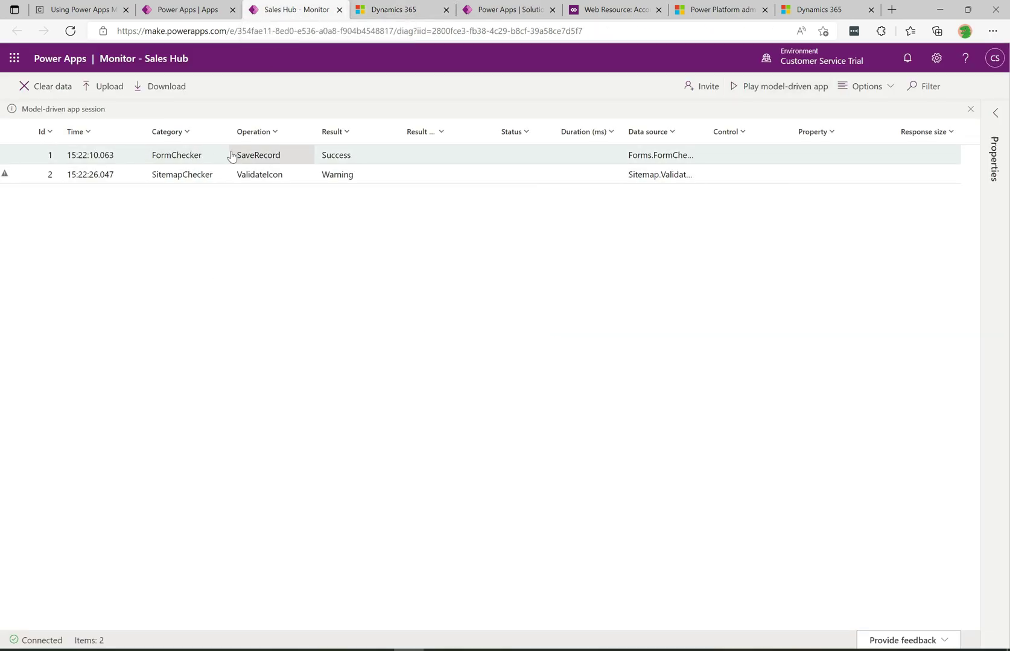
left_click(204, 173)
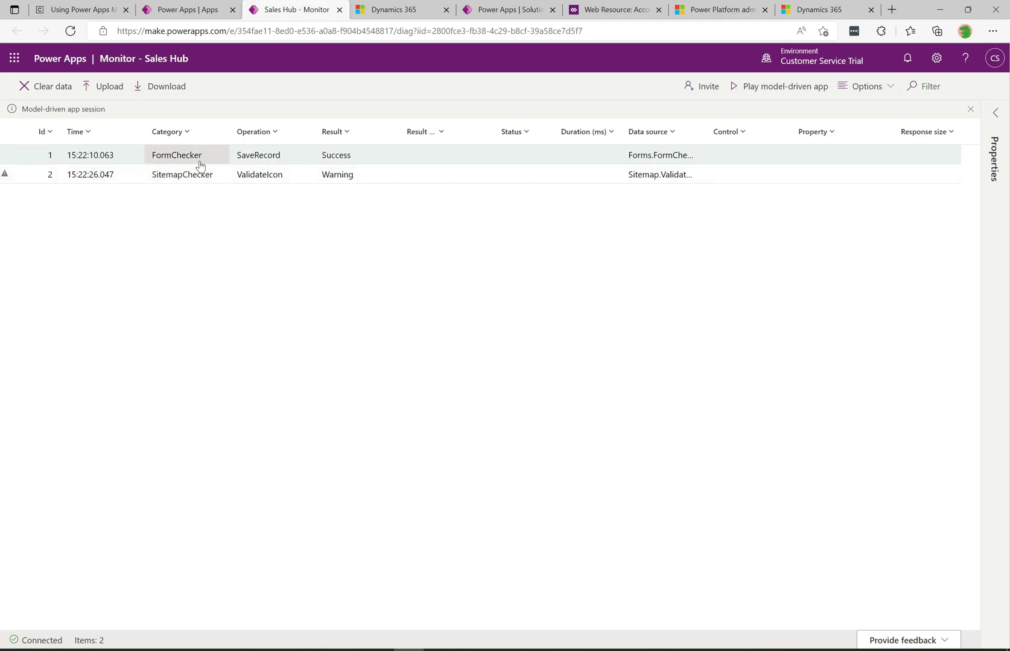
left_click(197, 158)
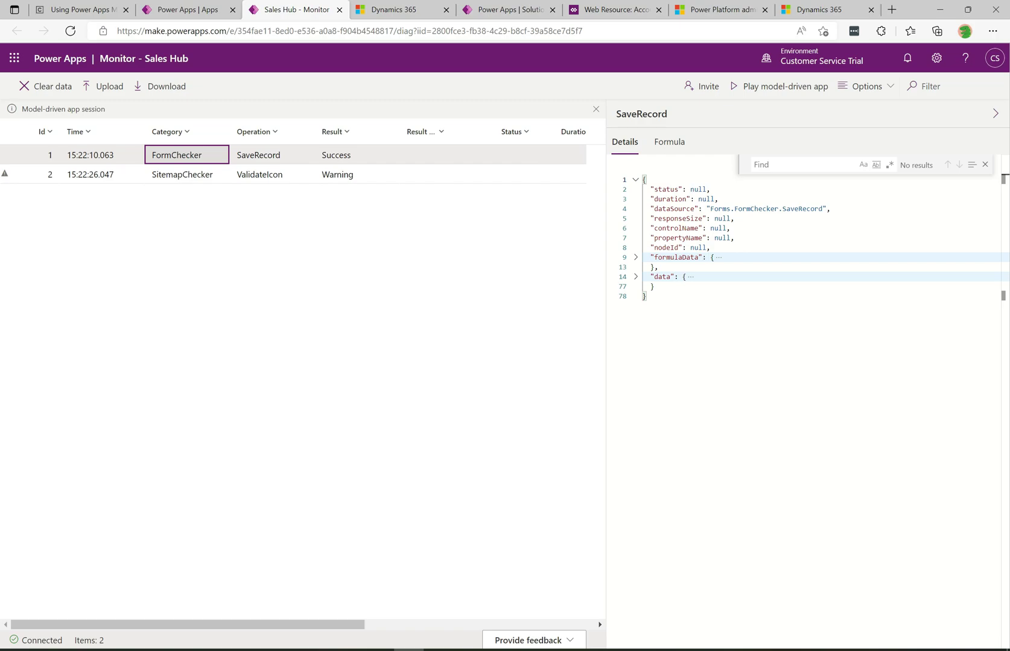
left_click(985, 165)
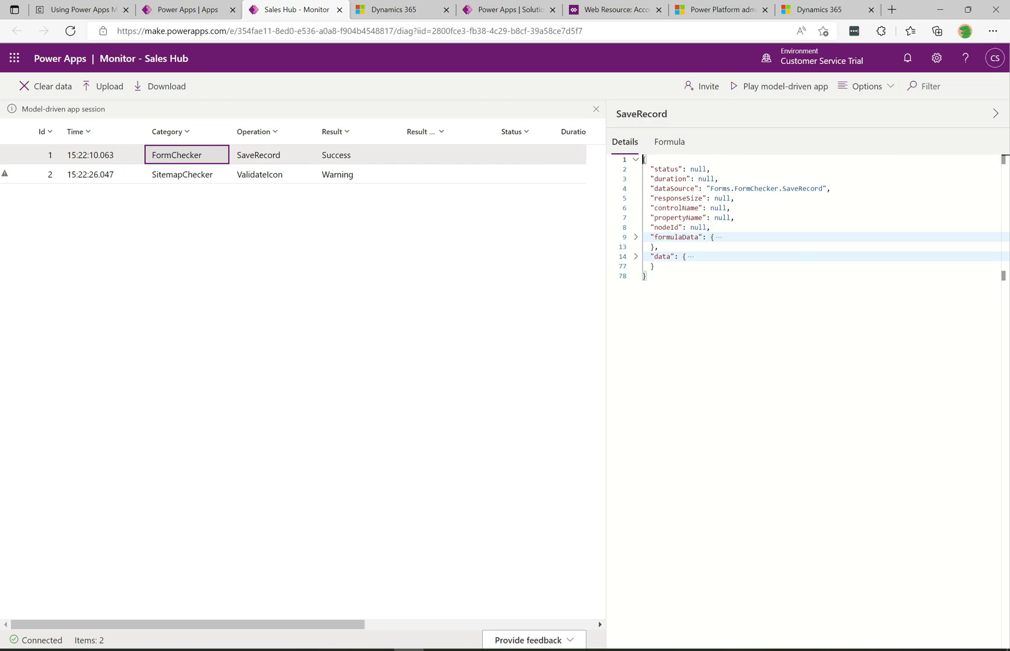
left_click(672, 144)
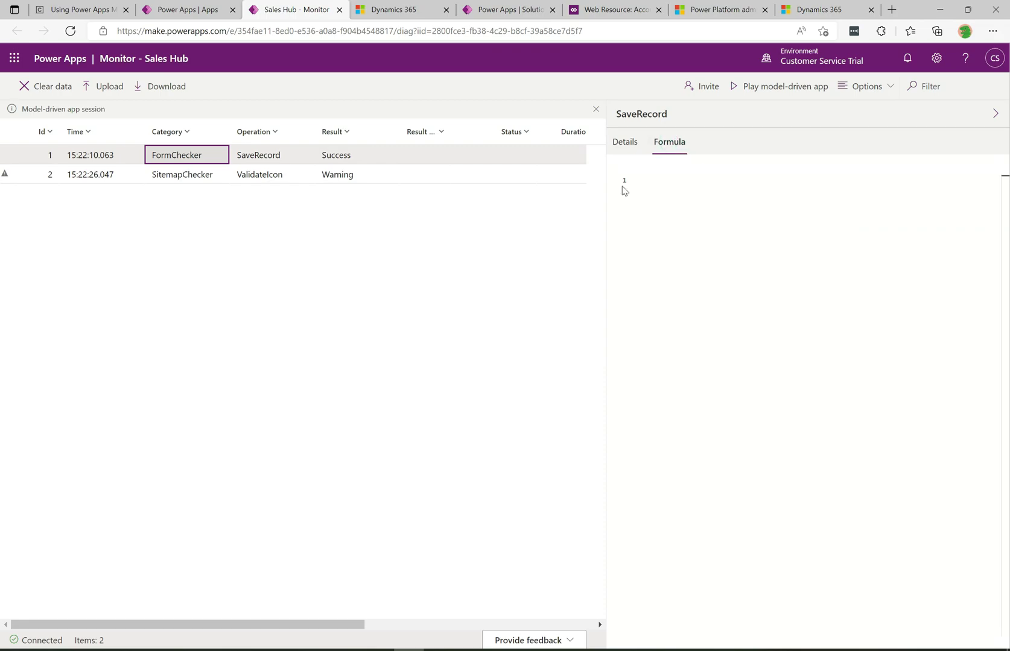
left_click(624, 149)
left_click(212, 176)
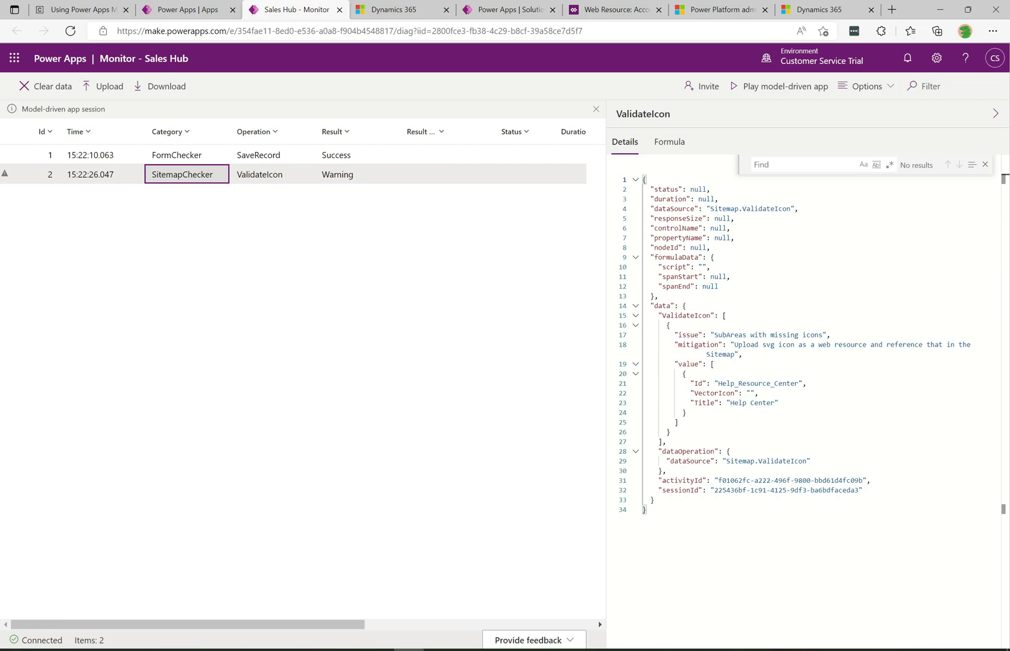
left_click(985, 164)
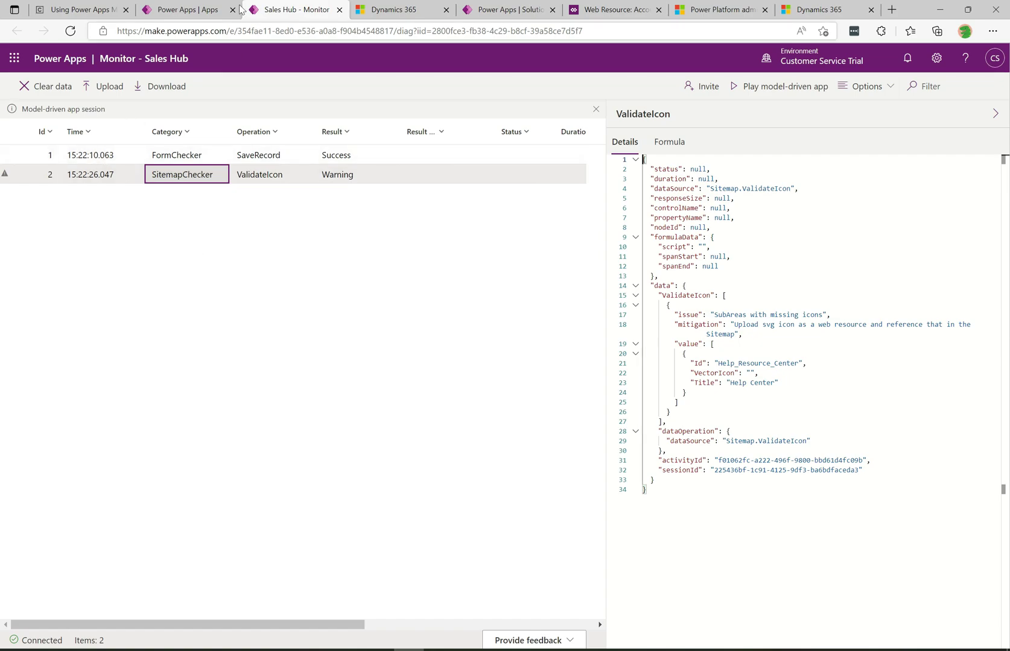
- Open My Active Accounts, check its FormSelector event in Monitor, then return to the accounts list
left_click(413, 7)
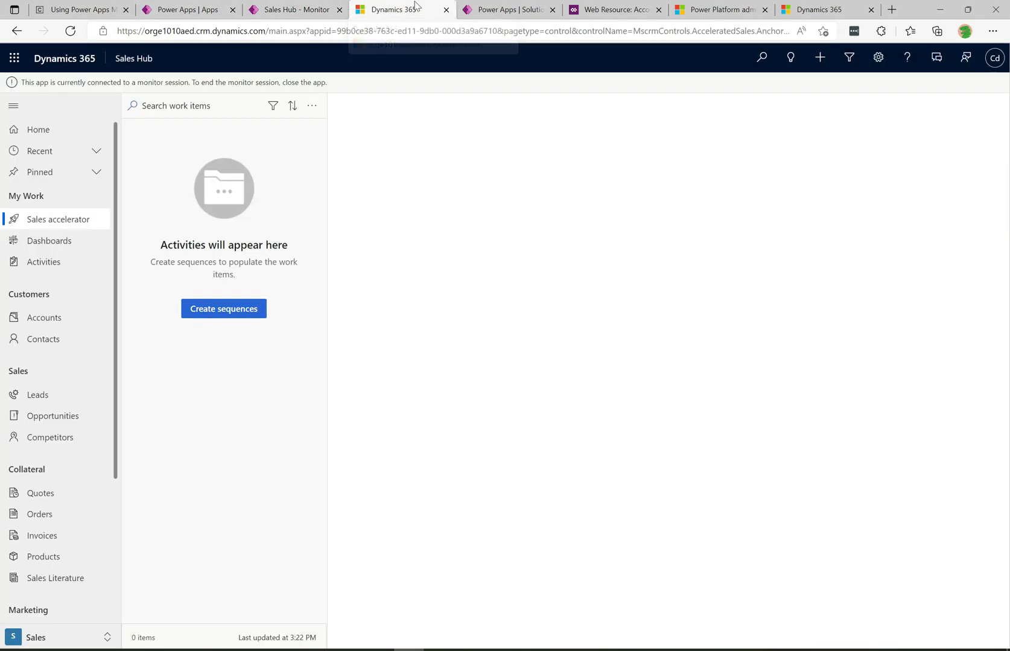
left_click(61, 325)
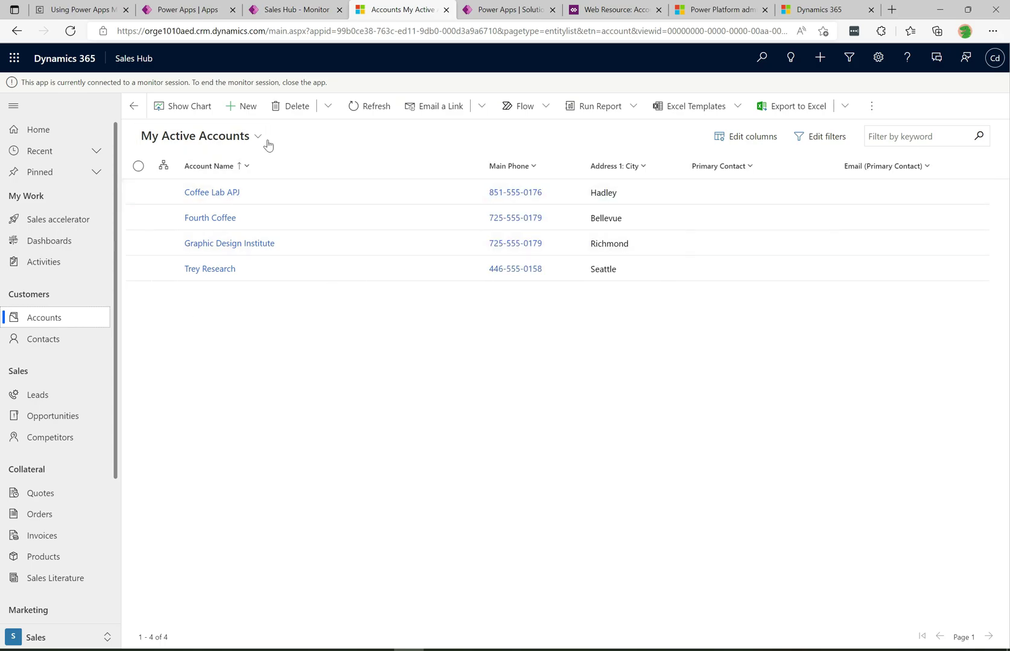
left_click(296, 11)
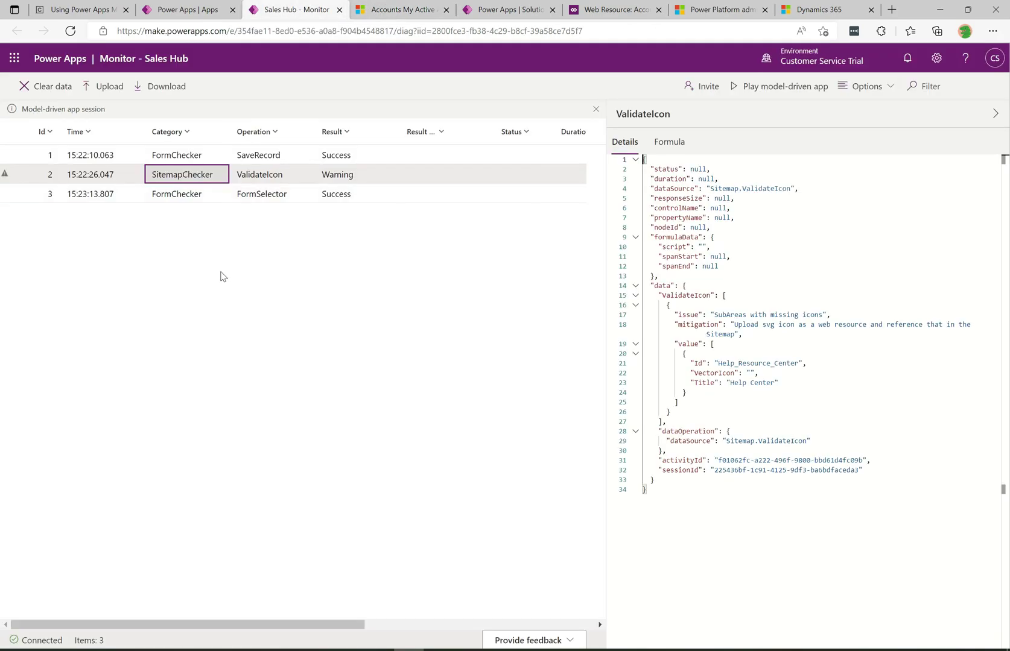
left_click(180, 196)
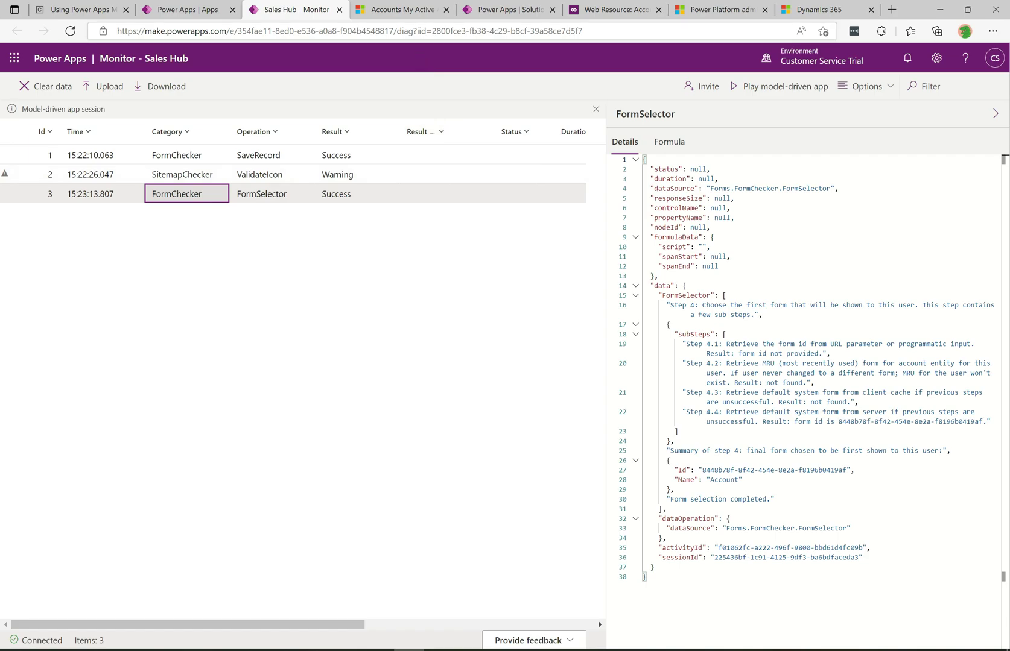
left_click(381, 6)
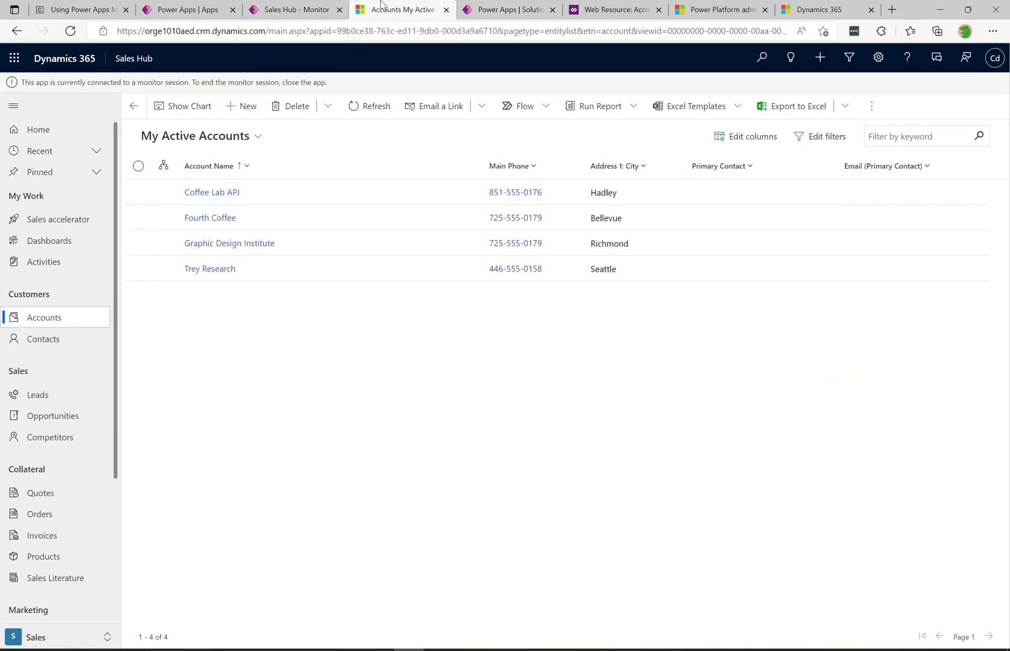
left_click(524, 11)
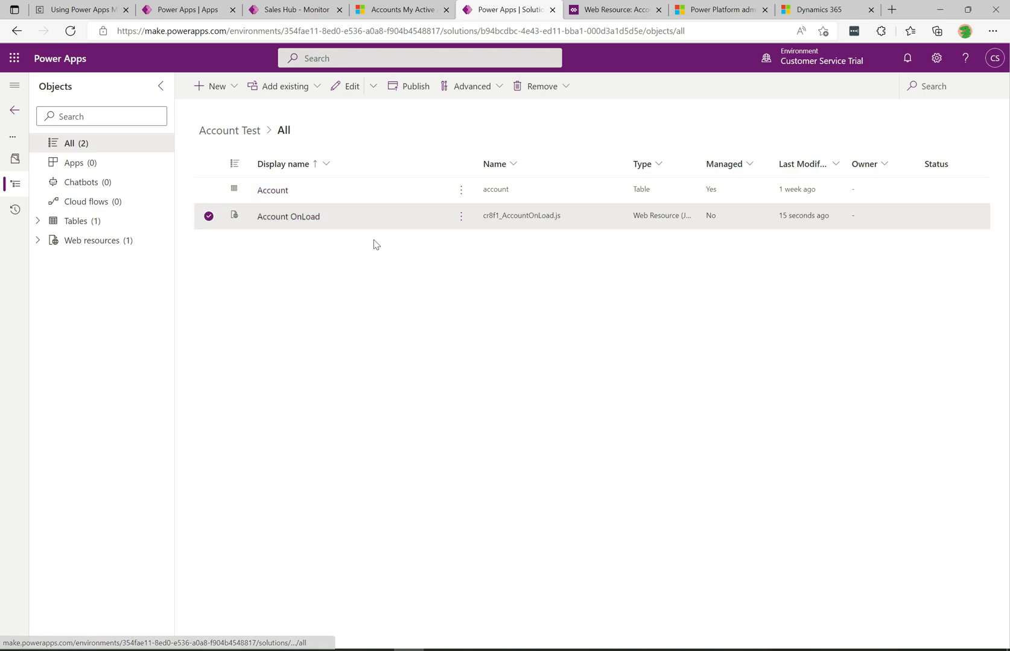
left_click(605, 12)
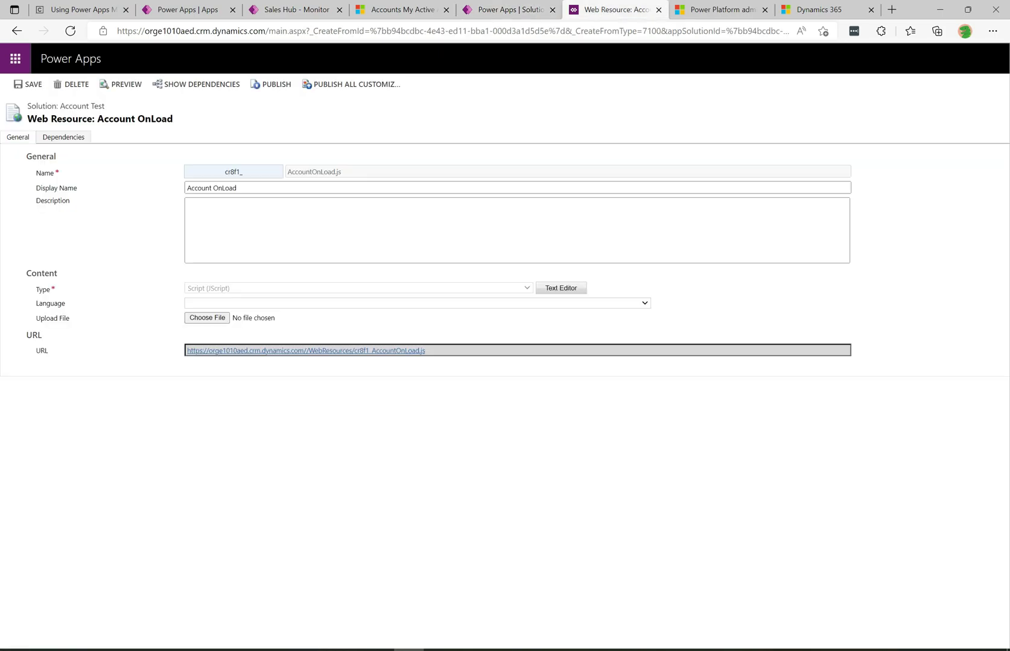
left_click(552, 288)
left_click(364, 333)
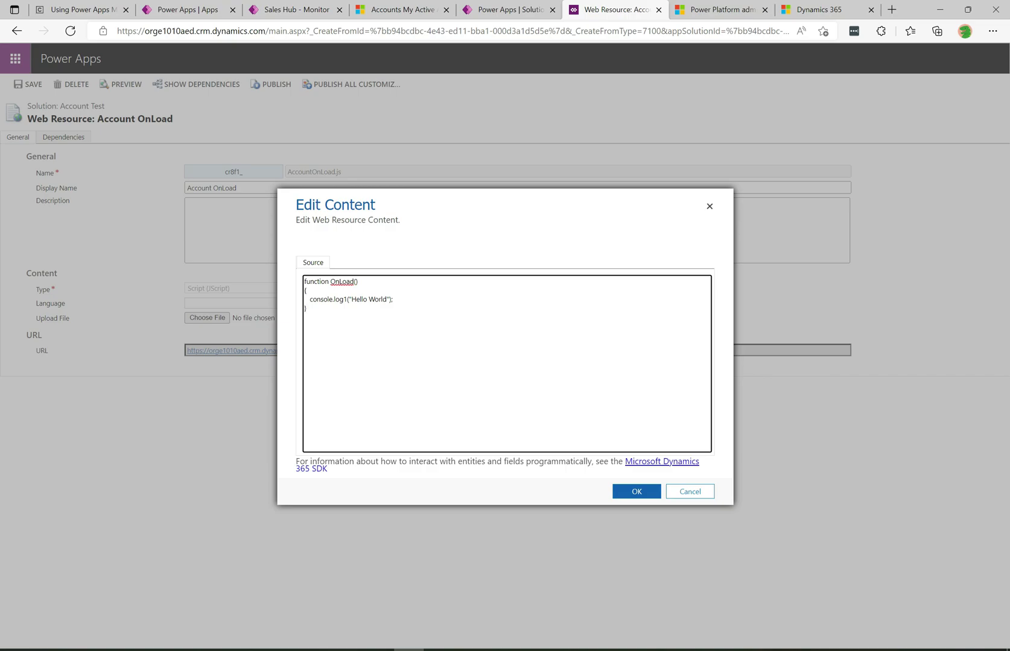
left_click_drag(309, 299, 349, 299)
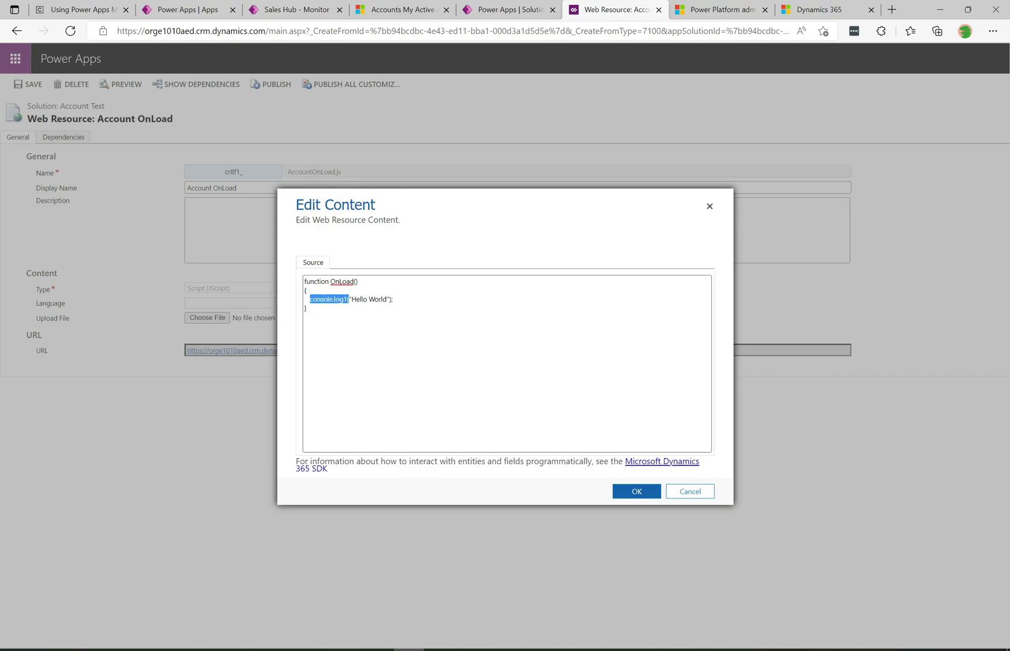
left_click(416, 299)
left_click(346, 300)
left_click(354, 354)
double_click(349, 298)
left_click(377, 335)
left_click(685, 493)
left_click(399, 10)
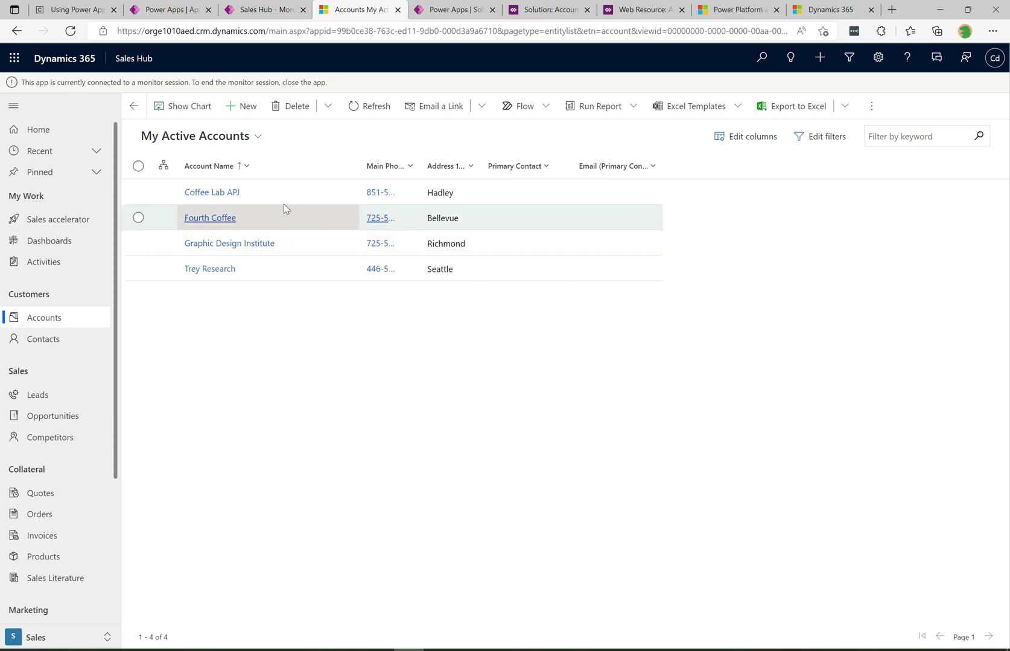
- Open the Coffee Lab APJ account and expand the full console.log1 script error details
left_click(220, 194)
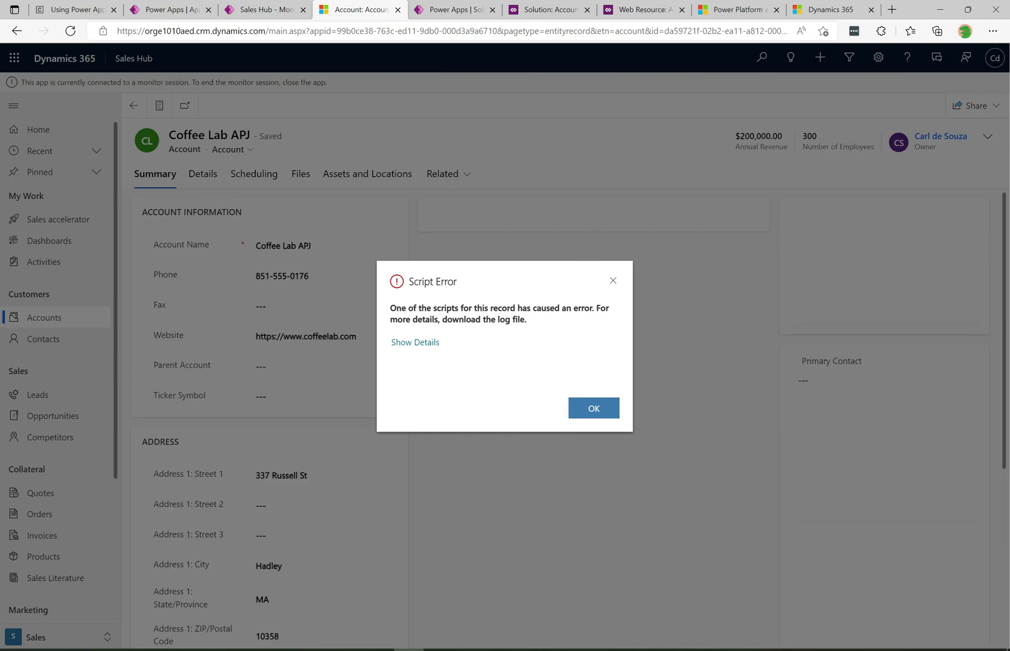
left_click(420, 343)
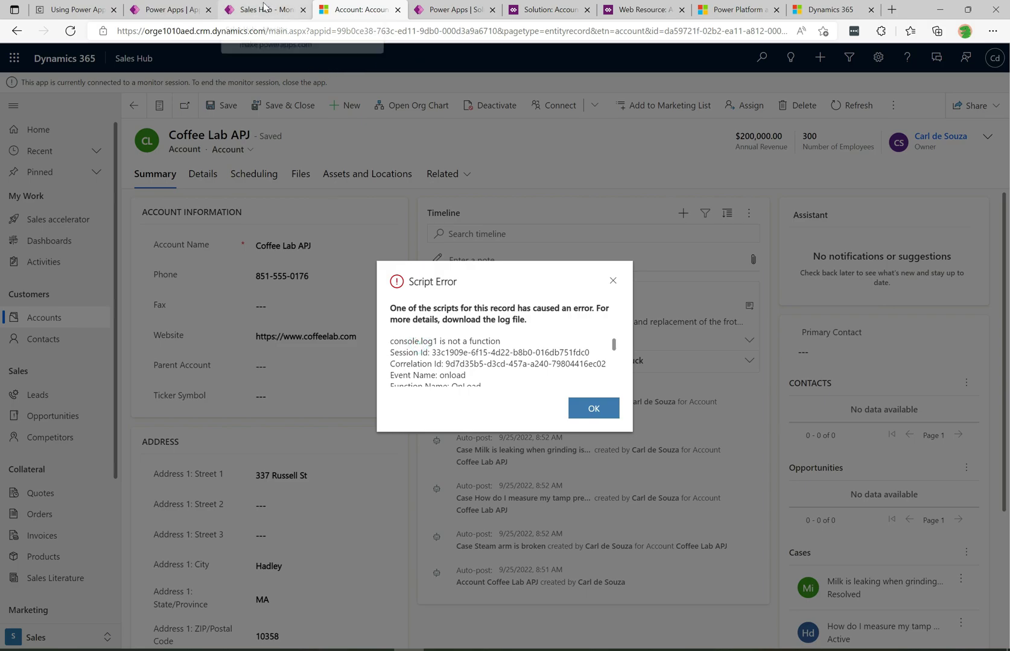
left_click(264, 8)
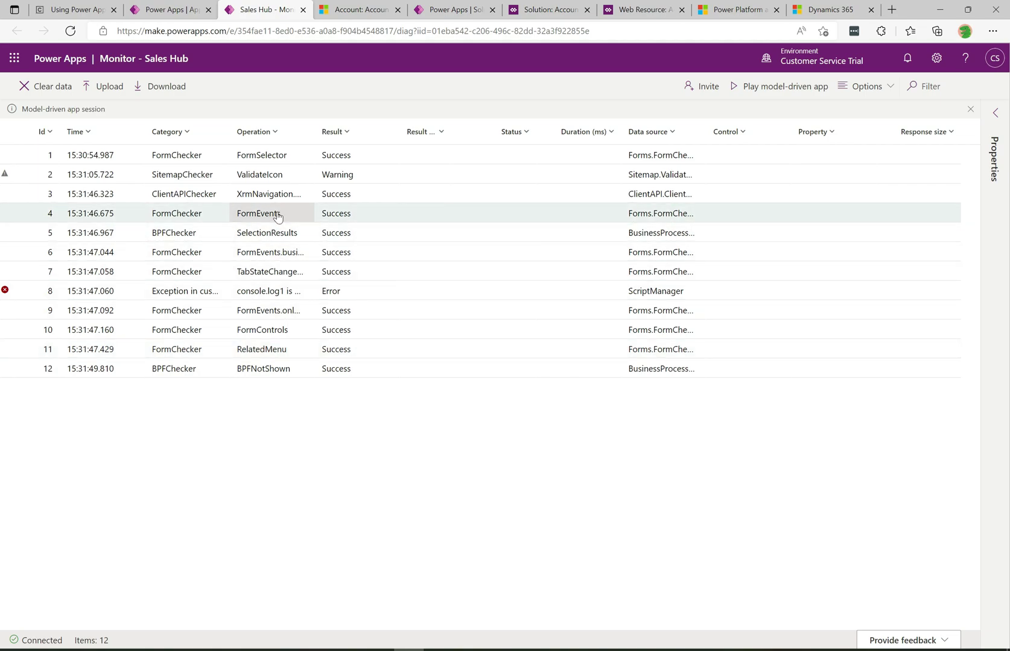
- Open the console.log1 error's details and select its TypeError message in the stack trace
left_click(298, 297)
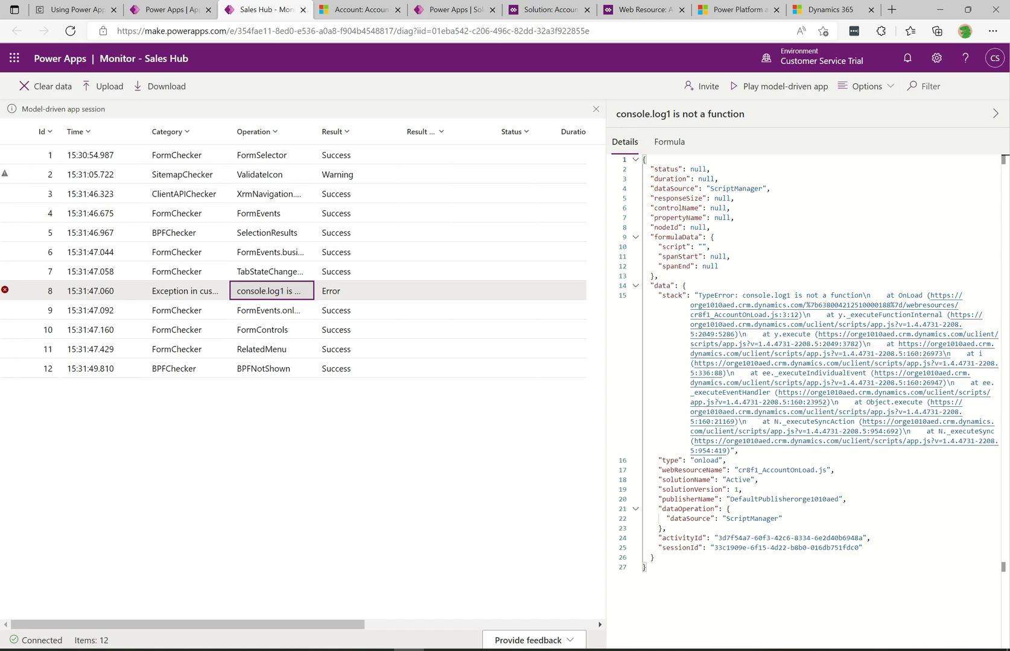
left_click_drag(701, 295, 871, 296)
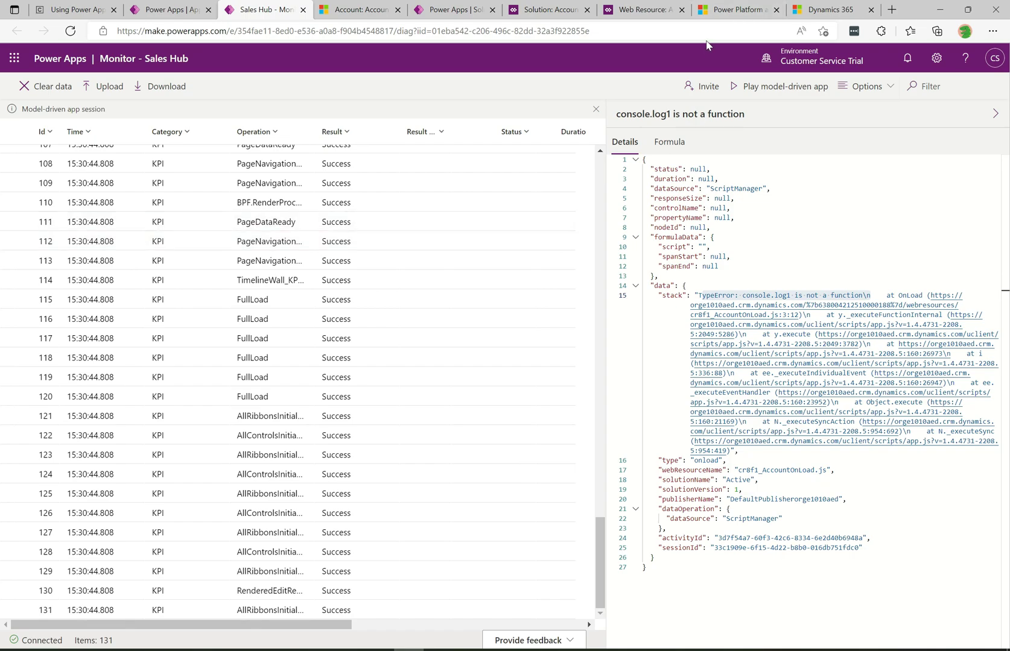
- Replace the faulty console.log1 line in the Account OnLoad script with the account-retrieval code
left_click(651, 11)
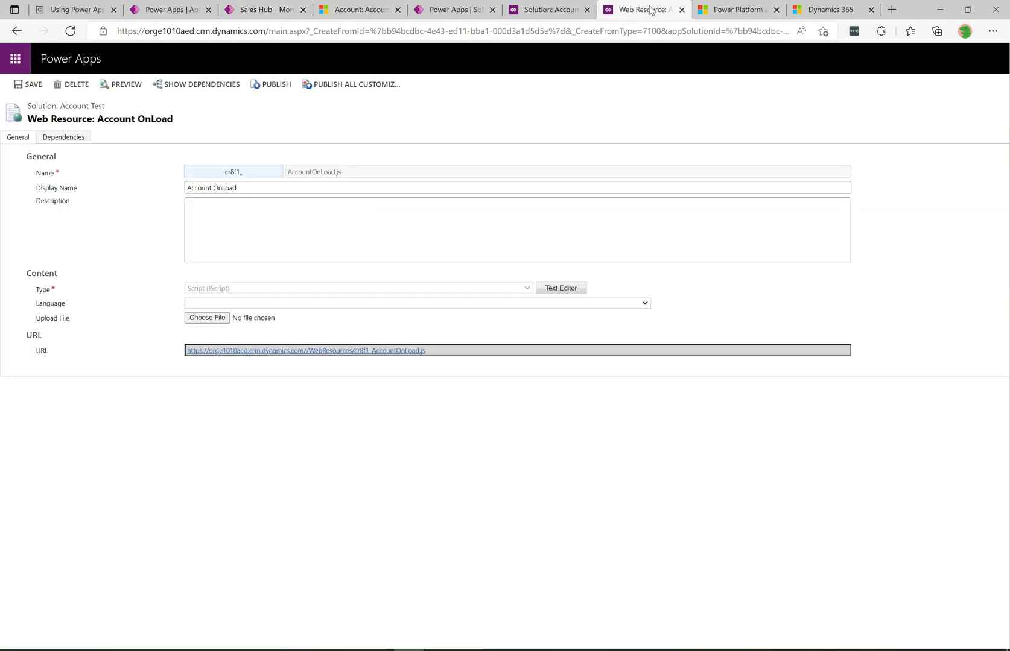
left_click(565, 288)
left_click_drag(403, 299, 303, 306)
type("Xrm.WebApi.online.retrieveMultipleRecords(\"account\", \"?$select=name1\").then( \tfunction success(results) { \t\tconsole.log(results); \t\tfor (var i = 0; i < results.entities.length; i++) { \t\t\tvar result = results.entities[i]; \t\t\t// Columns \t\t\tvar accountid = result[\"accountid\"]; // Guid \t\t\tvar name = result[\"name\"]; // Text \t\t} \t}, \tfunction(error) { \t\tconsole.log(error.message); \t} );")
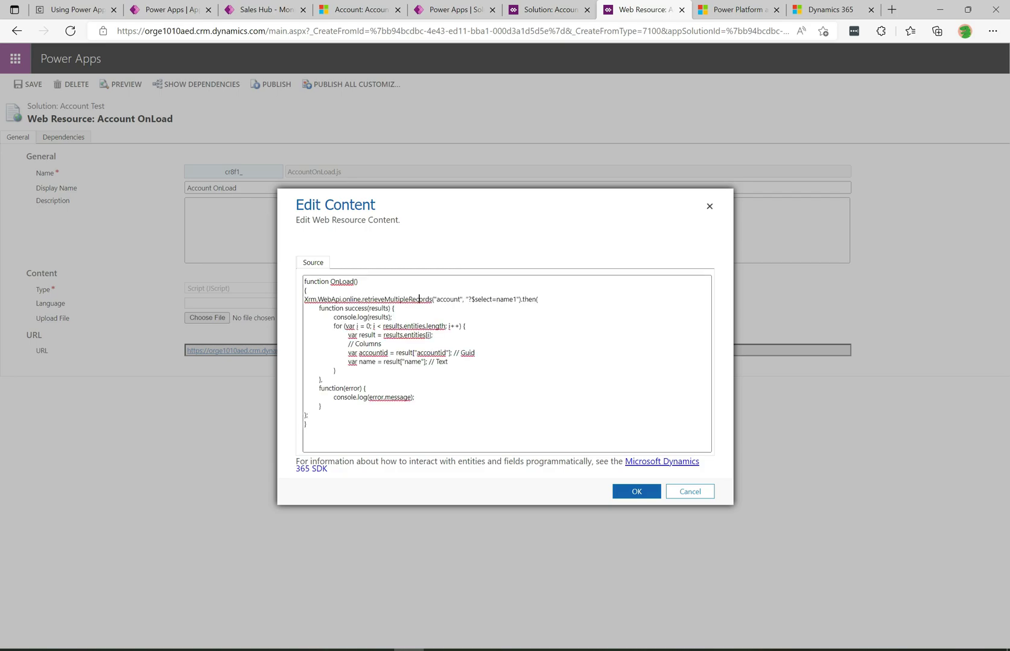
- Review the account query and its name1 column, then confirm and save the web resource
double_click(397, 299)
double_click(449, 299)
left_click(489, 312)
left_click(515, 301)
double_click(512, 300)
left_click(627, 494)
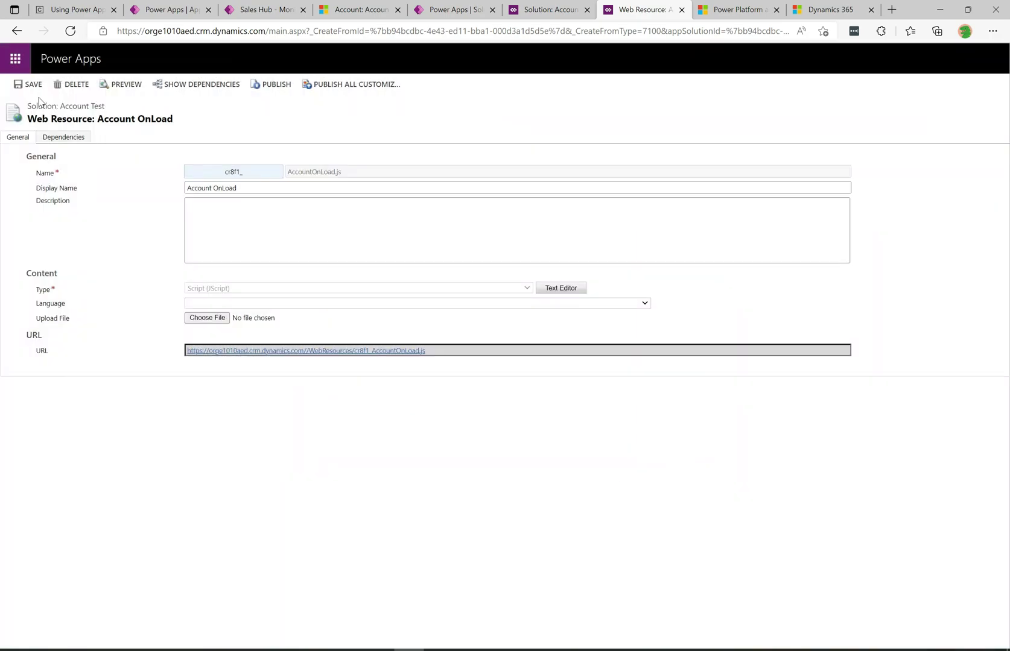
left_click(35, 88)
- Publish the web resource, then close DevTools and reload the Coffee Lab APJ account record
left_click(273, 83)
left_click(365, 11)
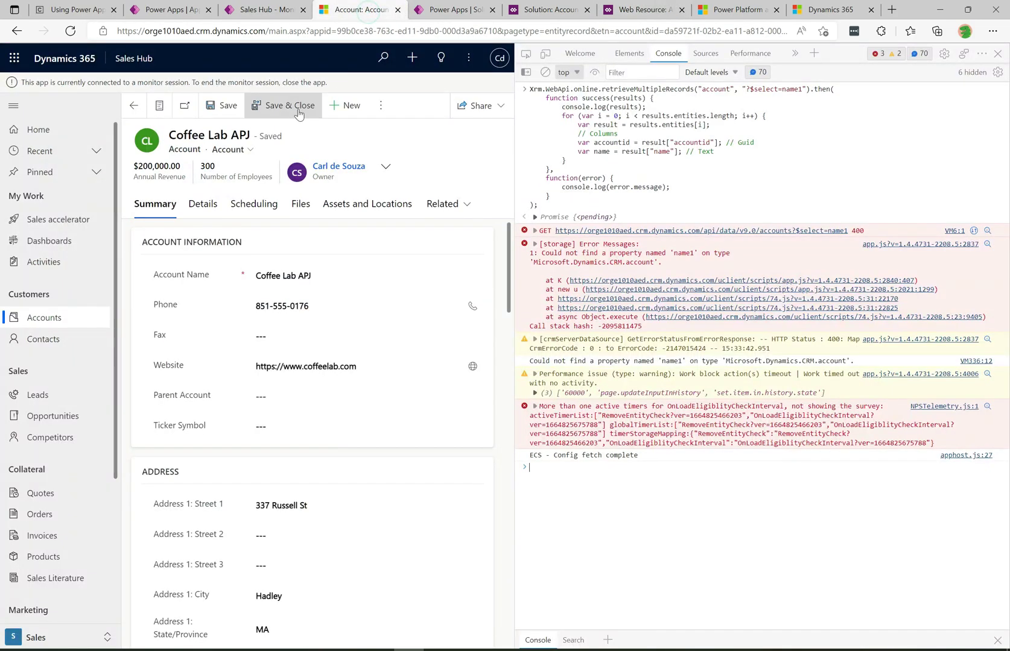
left_click(997, 53)
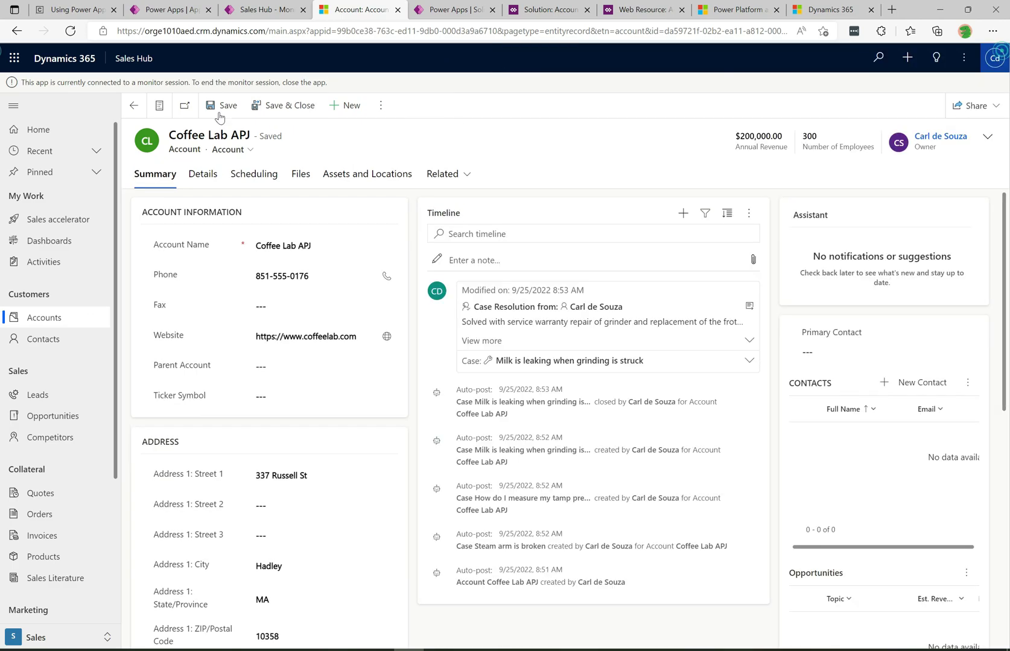
left_click(72, 31)
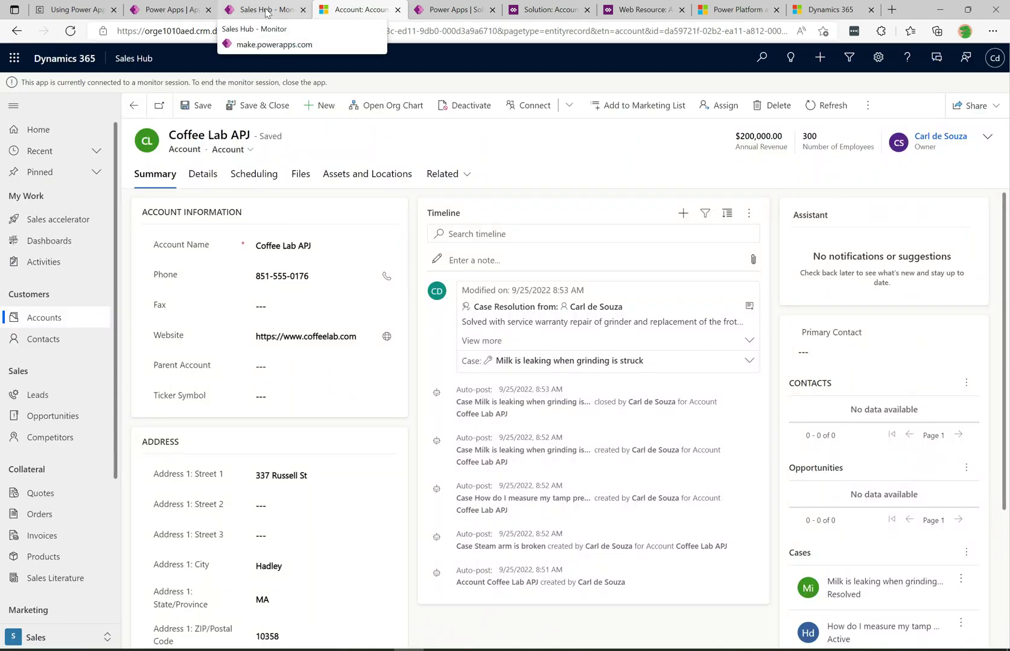
- Clear the Monitor log, rerun the Coffee Lab APJ account, and return to the new events
left_click(266, 11)
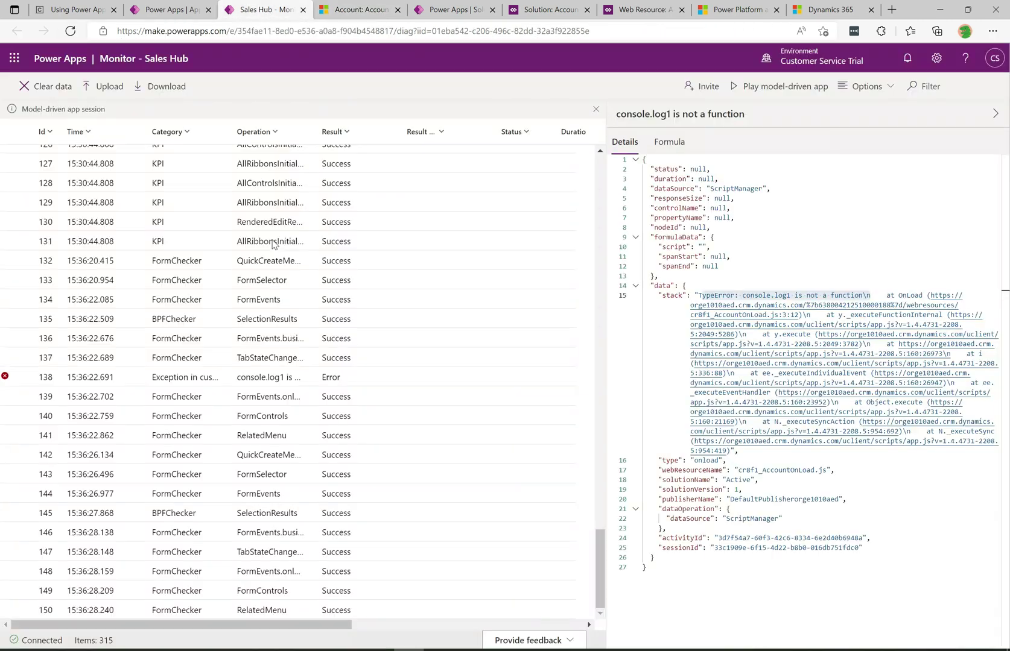
left_click(51, 88)
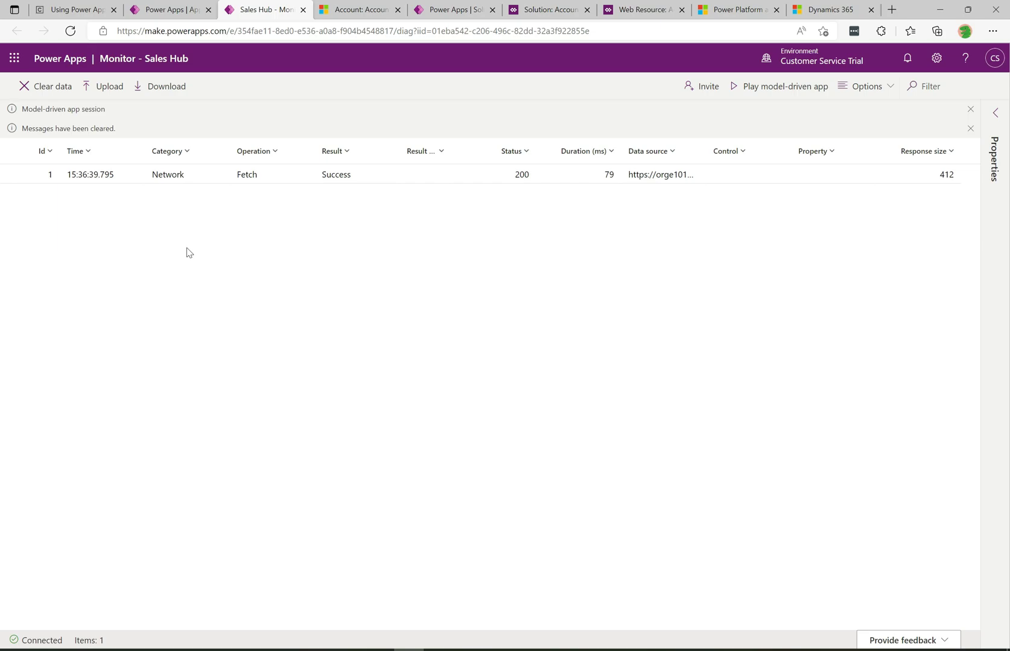
key("ctrl+Tab")
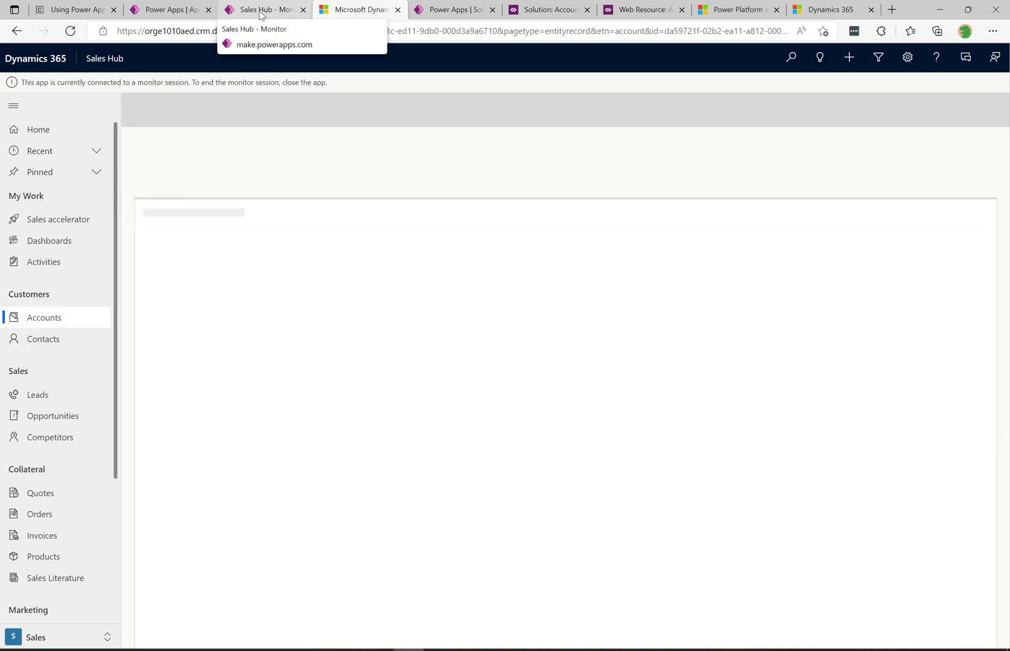
left_click(260, 12)
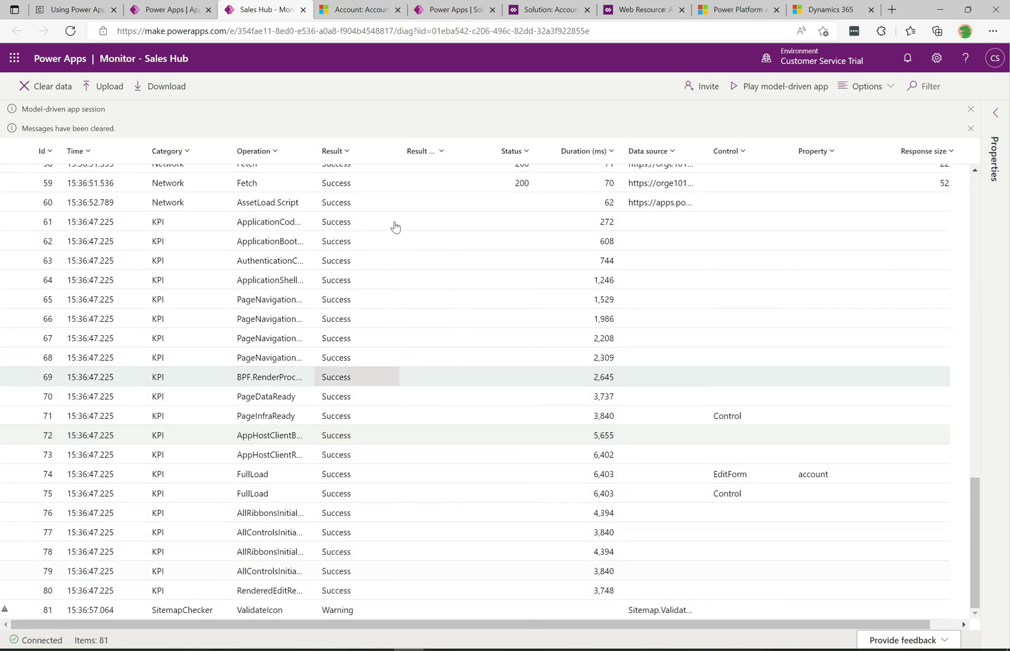
- Filter the Result column to 'Error' and review the failed 400 Fetch for accounts name1
left_click(346, 152)
left_click(363, 212)
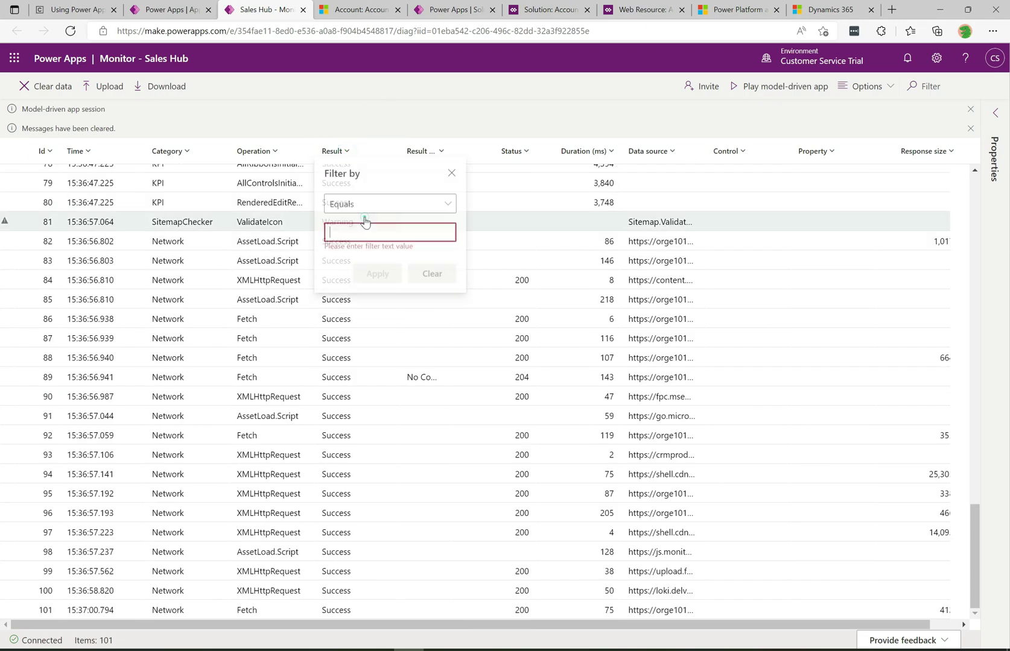
left_click(356, 241)
type("Error")
left_click(378, 263)
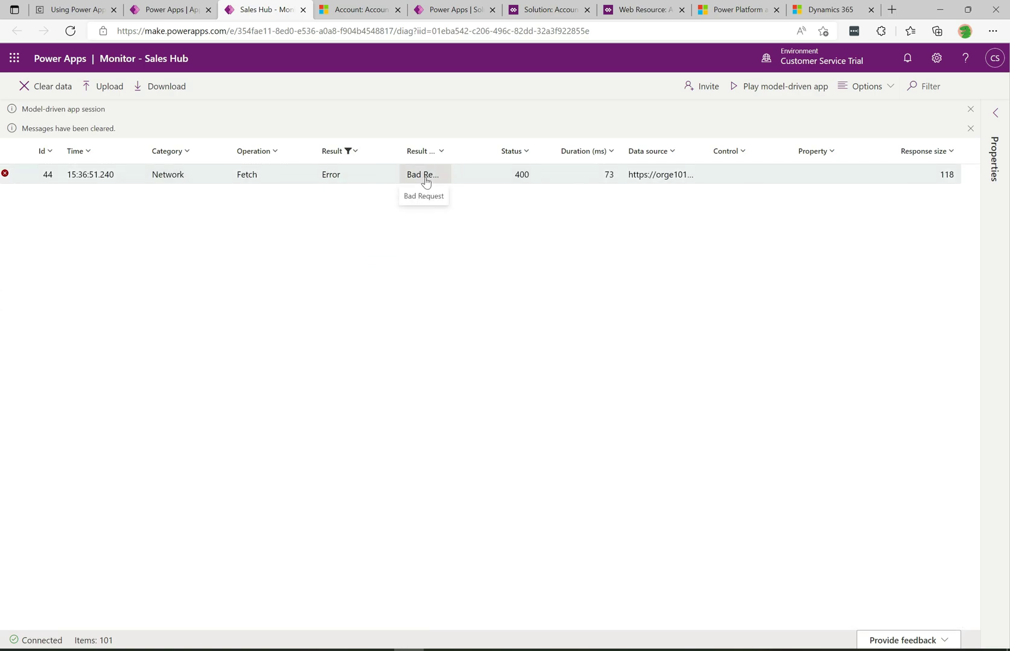
left_click(163, 177)
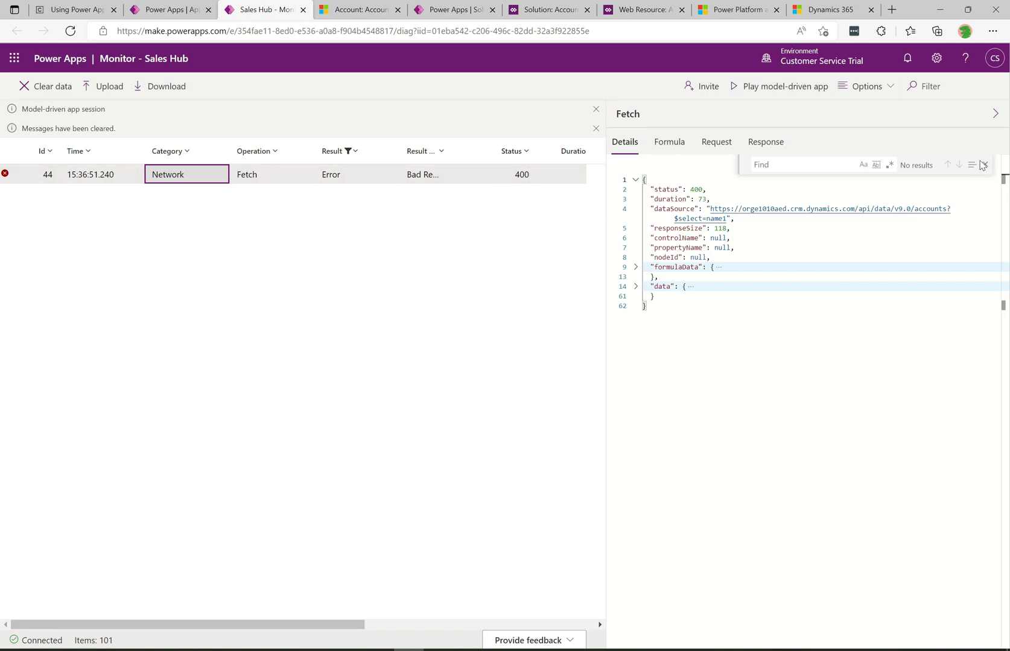
left_click(993, 115)
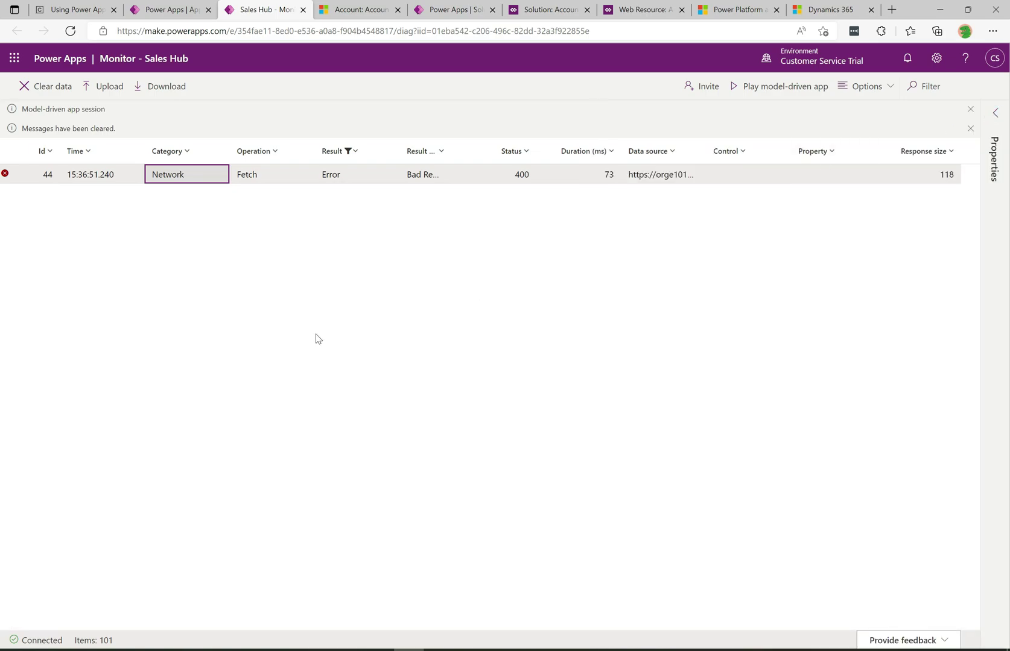
- Remove the Result column filter so all events show again
left_click(356, 144)
left_click(354, 151)
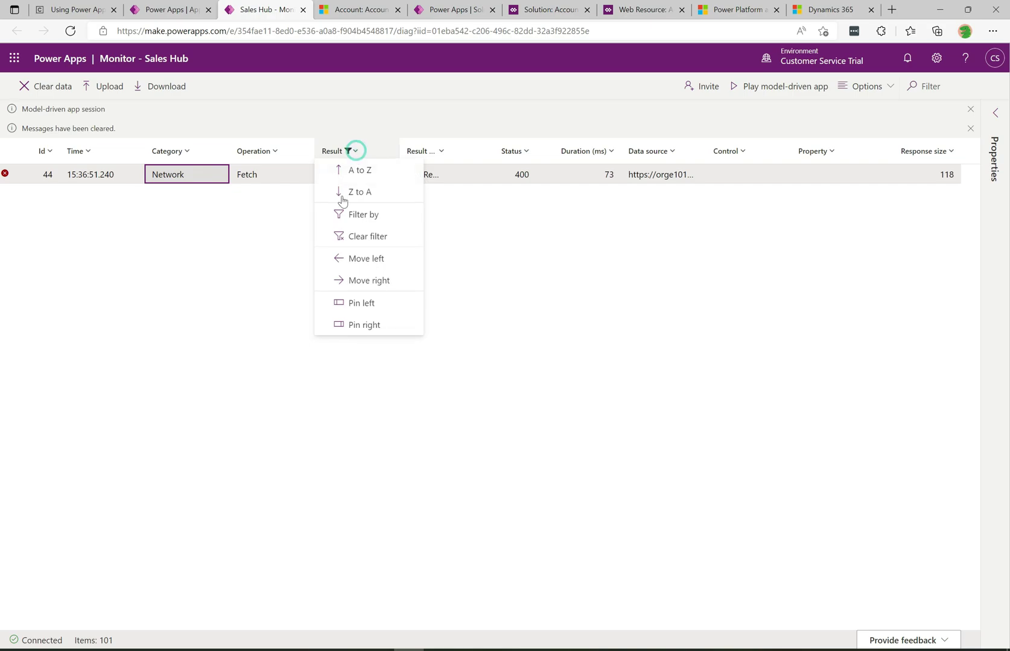
left_click(380, 236)
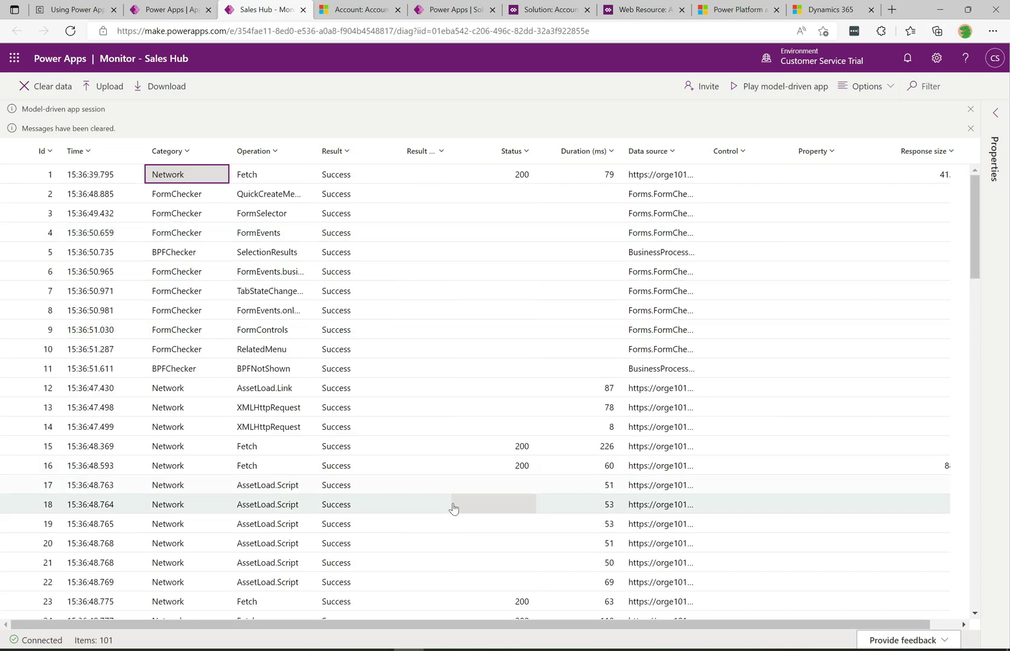
- Sort the events by Duration (ms), larger to smaller
left_click(974, 301)
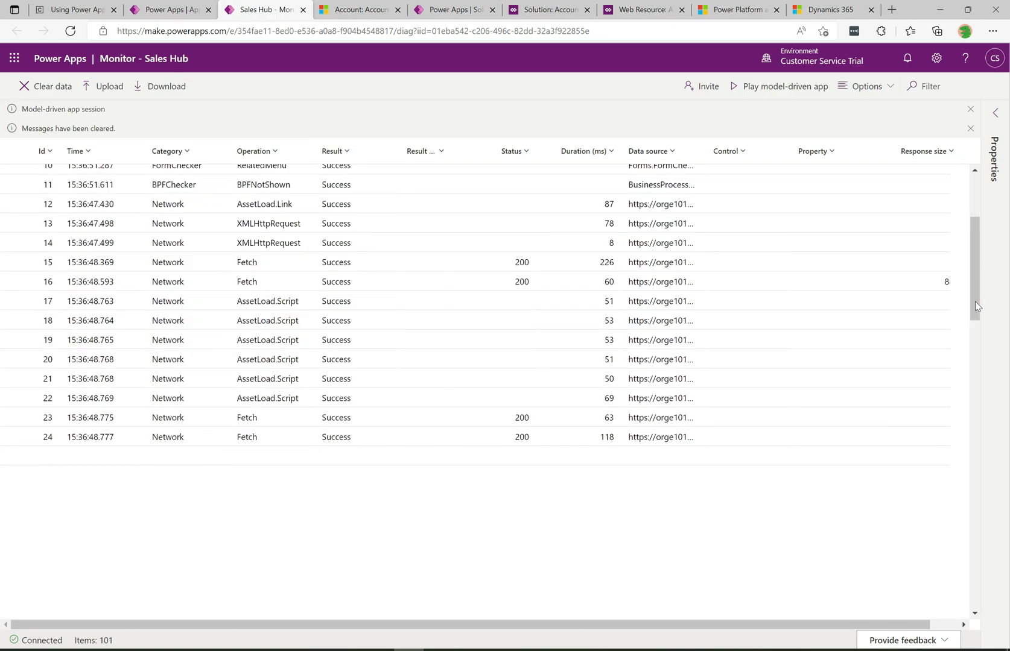
left_click_drag(976, 307, 980, 343)
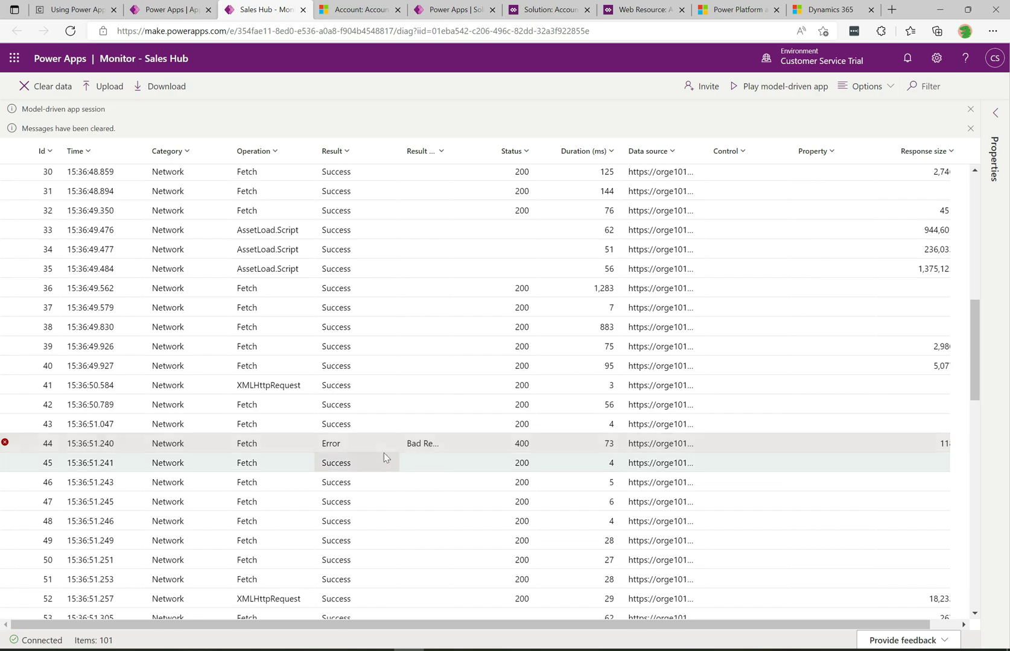
left_click(608, 152)
left_click(573, 192)
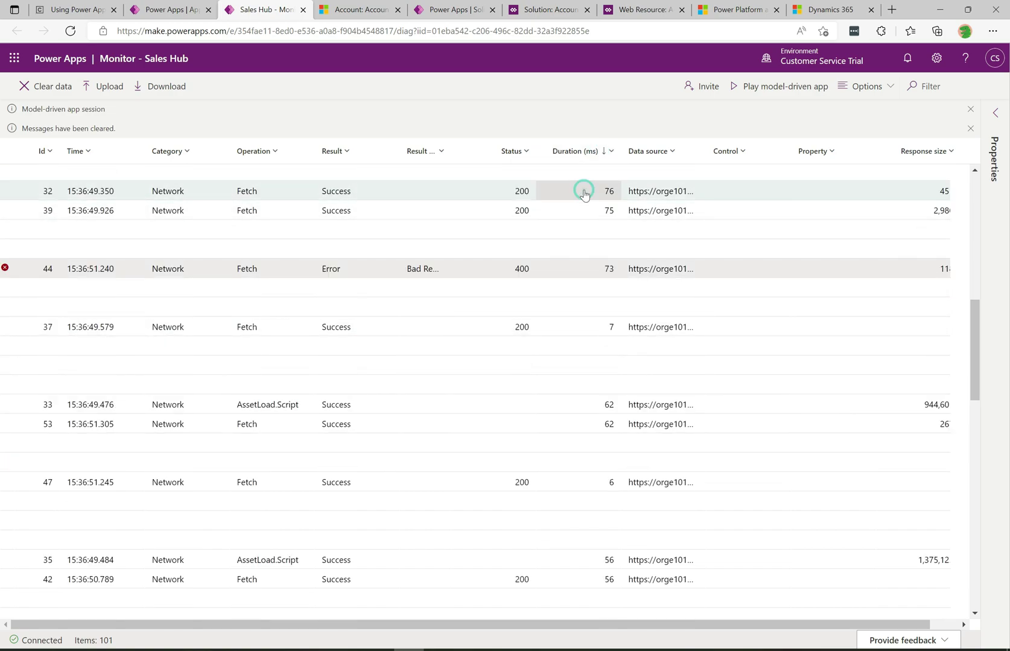
left_click_drag(976, 280, 971, 225)
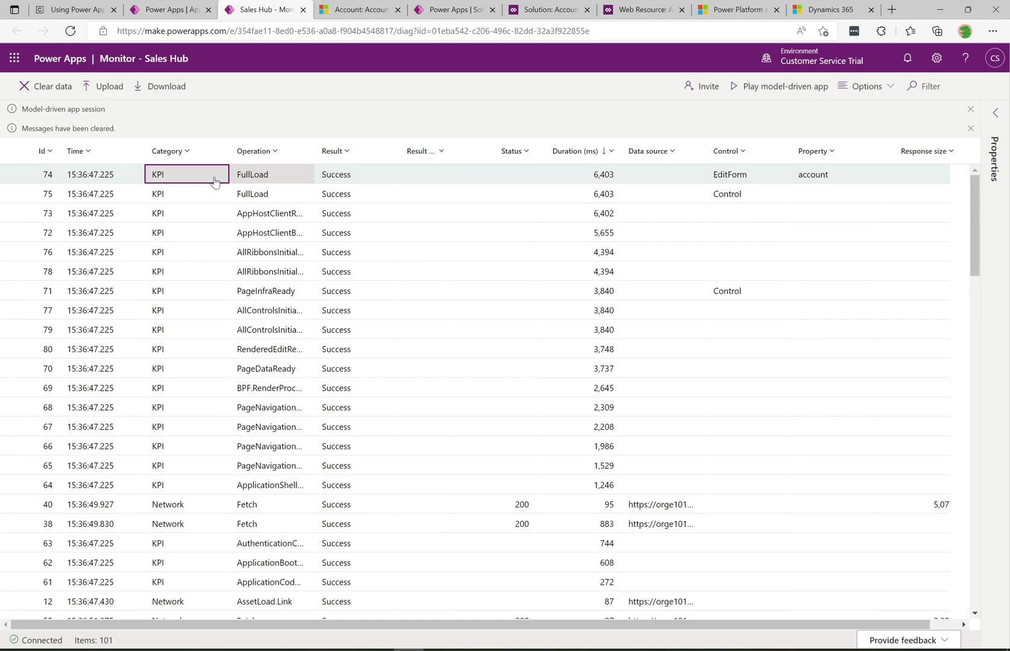
- Open the slowest FullLoad event's details and highlight its 6403 duration value
left_click(261, 181)
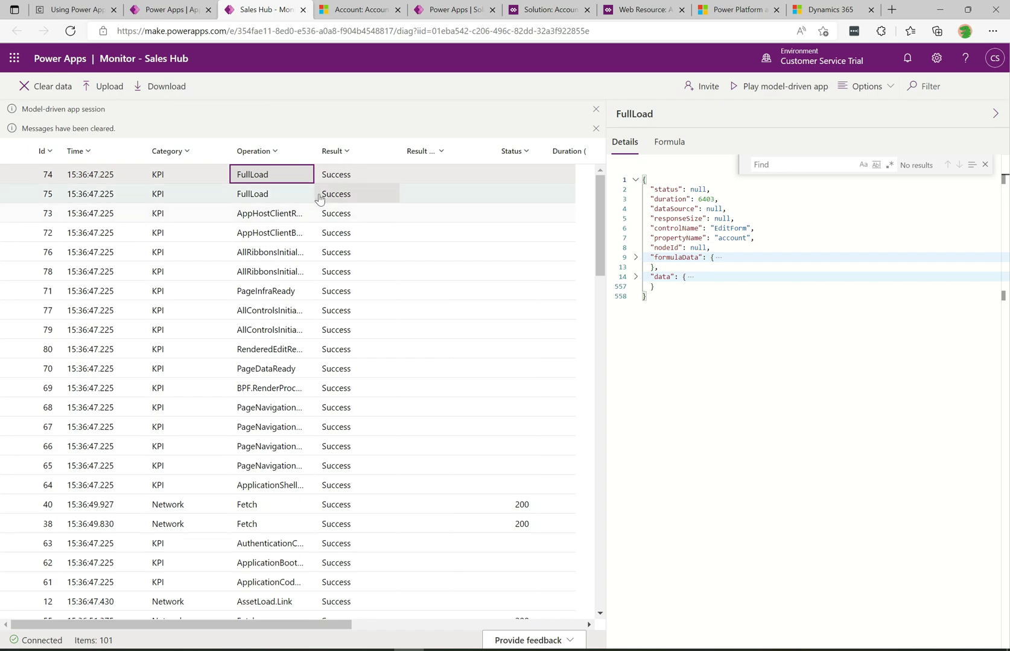
left_click(645, 296)
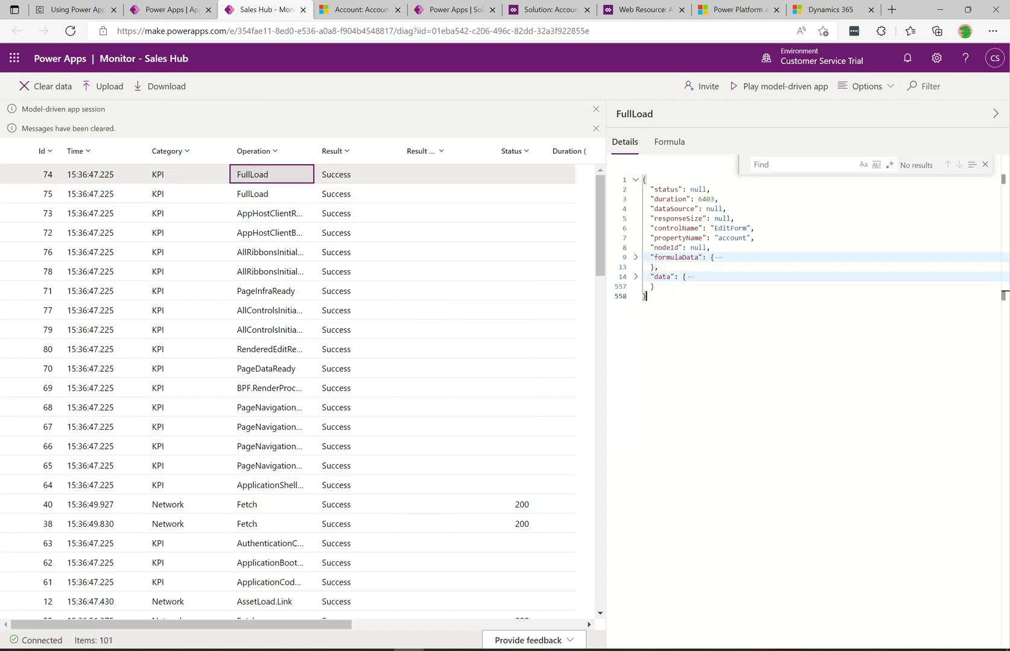
left_click_drag(653, 199, 718, 199)
left_click(645, 296)
- Invite the guest user by name search and copy their session link, which expires 4:40 PM
left_click(695, 98)
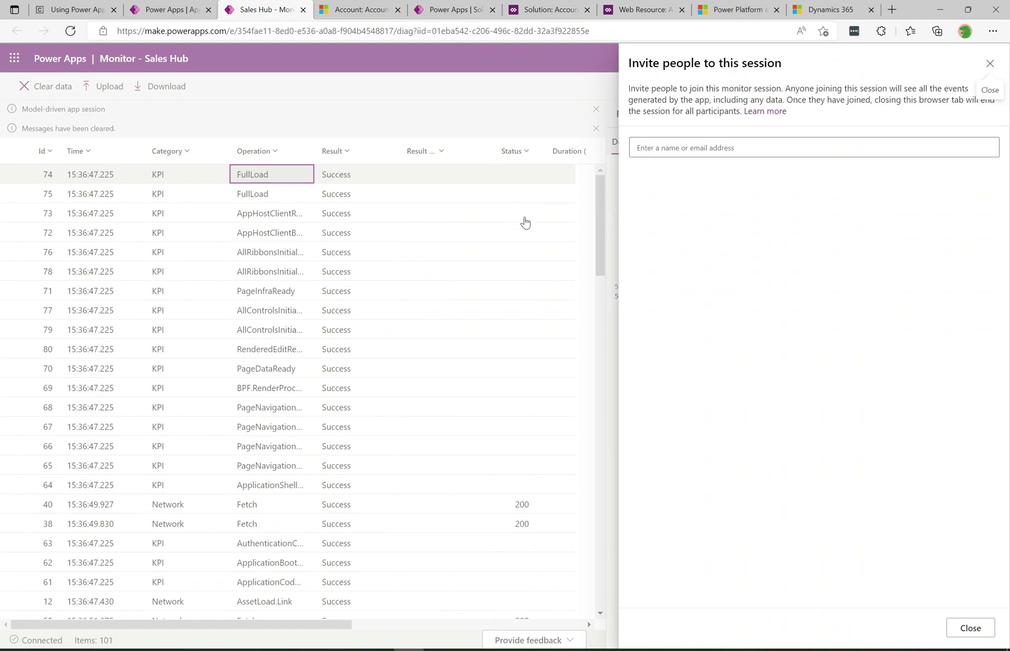
left_click(647, 147)
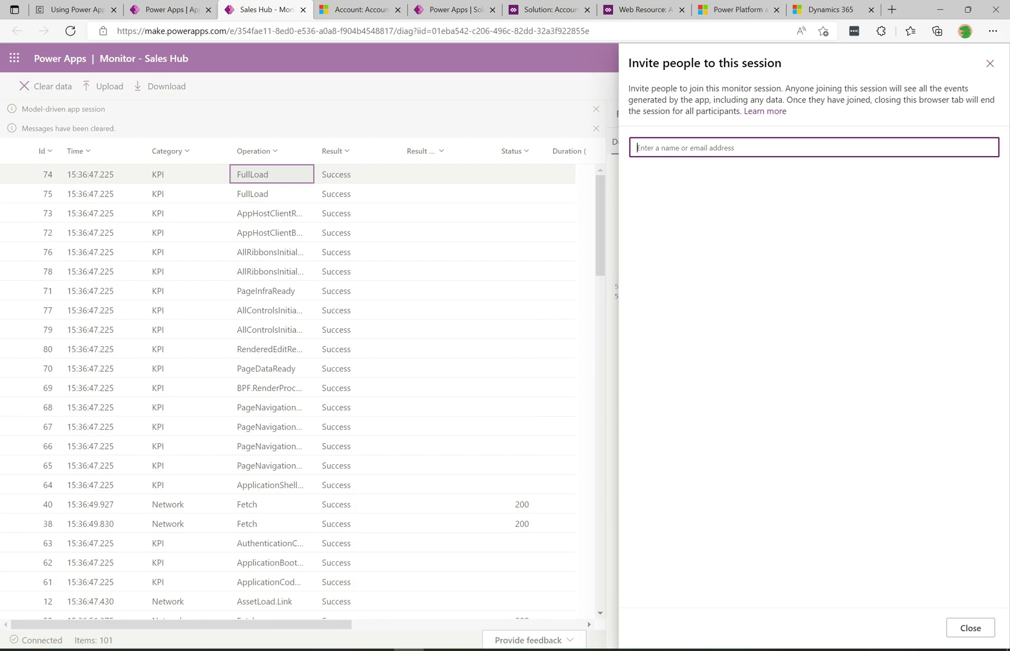
type("aLAN")
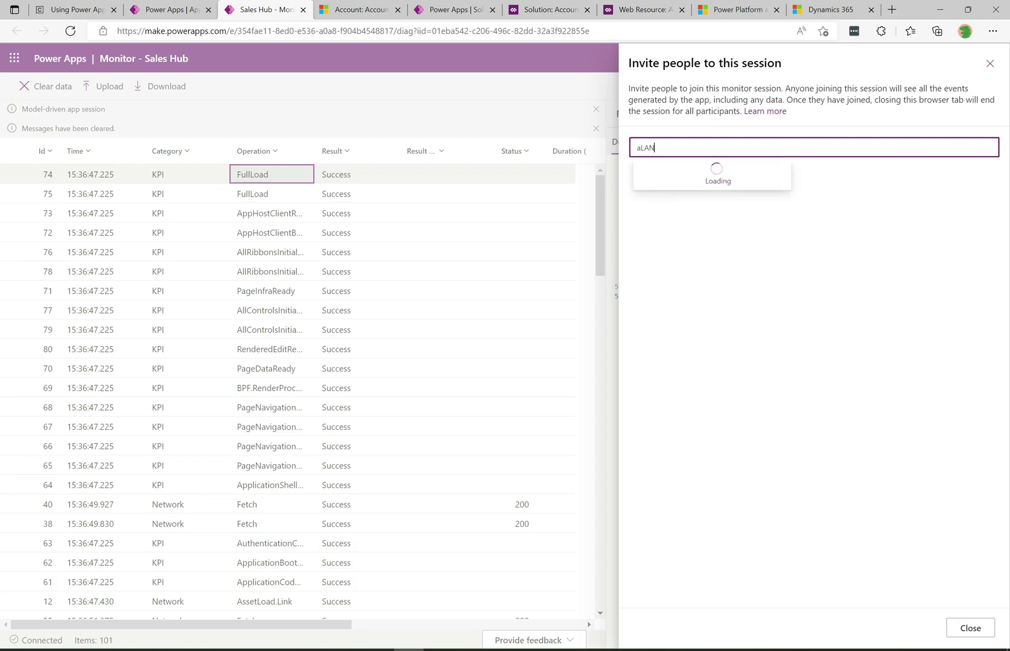
left_click(691, 174)
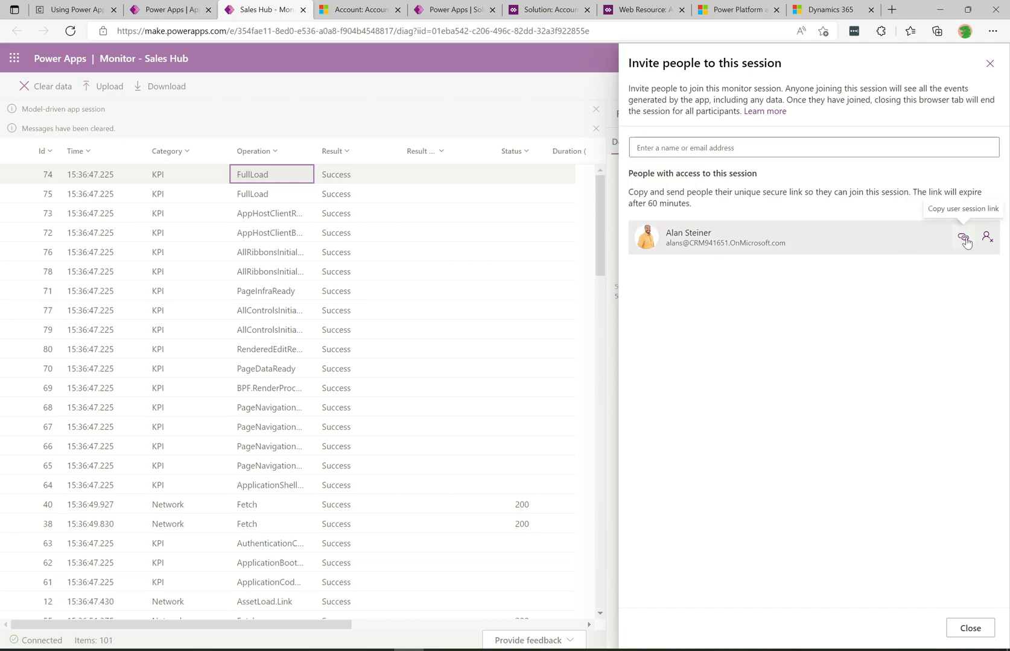
left_click(963, 239)
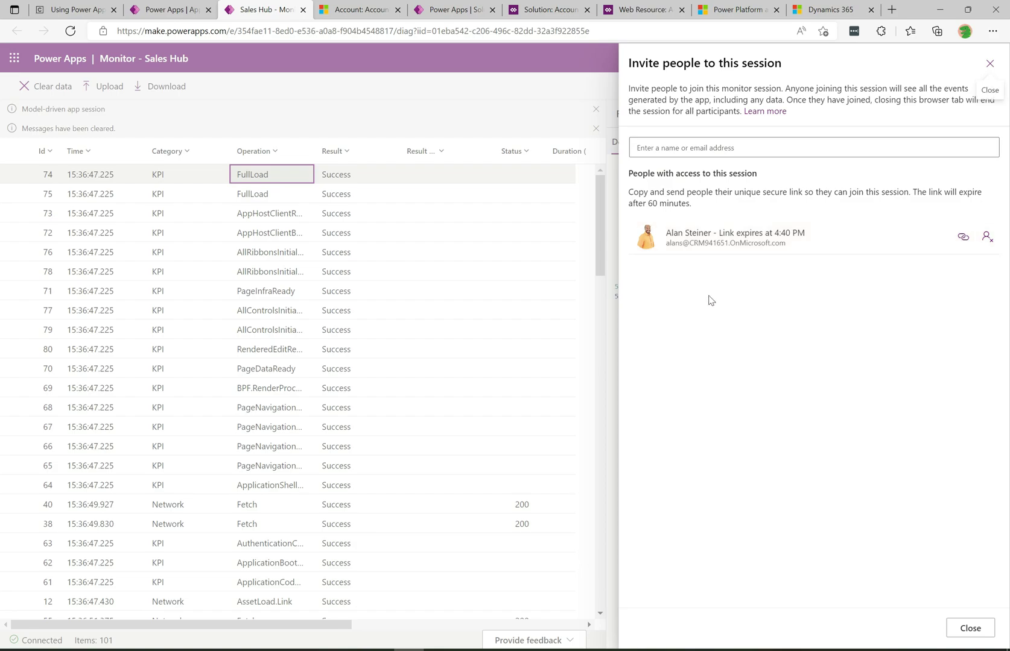
- In the guest's browser, check the signed-in account and open the session link
key("alt+Tab")
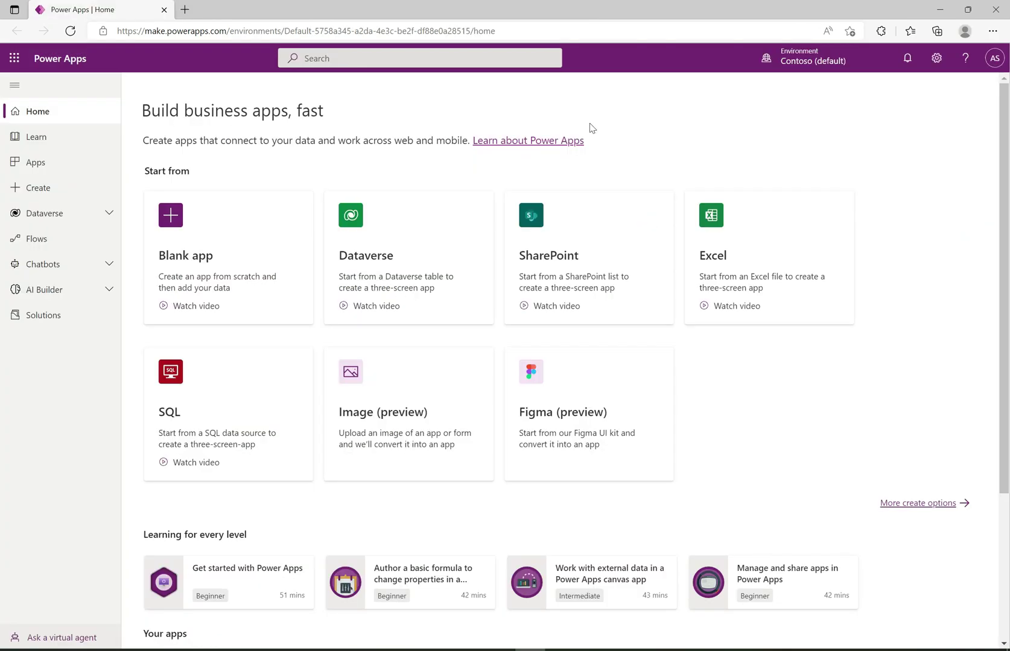
left_click(995, 58)
left_click(995, 59)
left_click(369, 32)
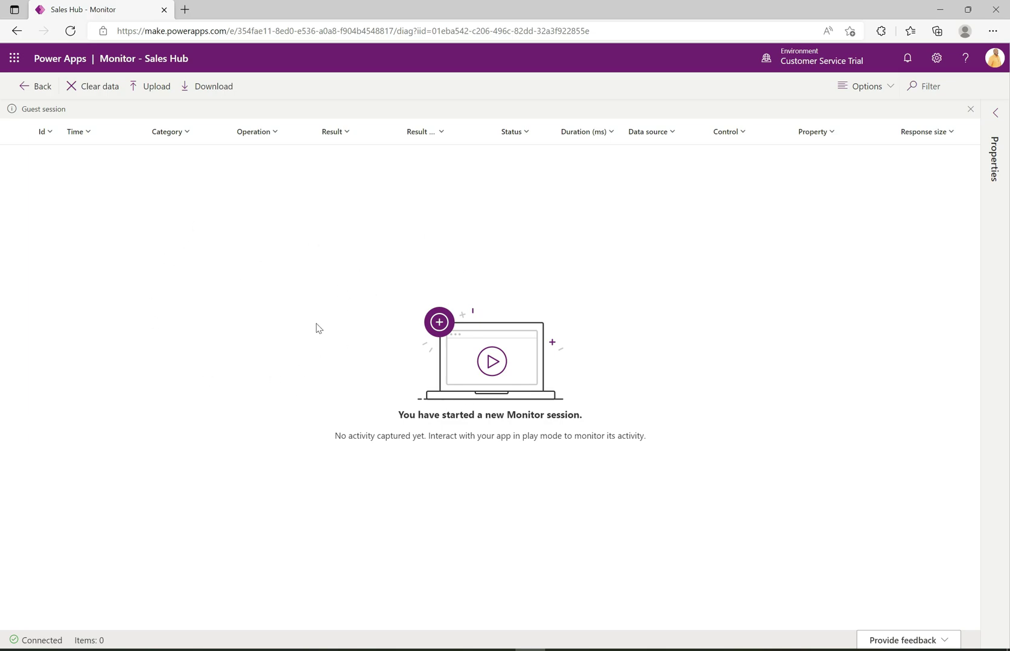
- Refresh the Coffee Lab APJ account in Sales Hub, then return to the guest Monitor
key("alt+Tab")
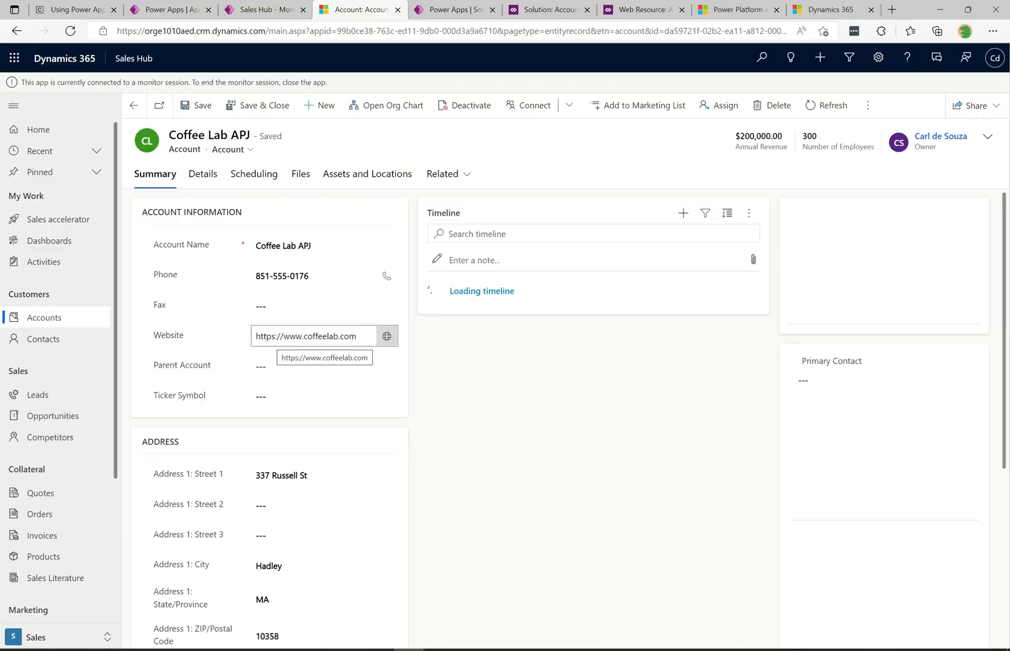
left_click(75, 31)
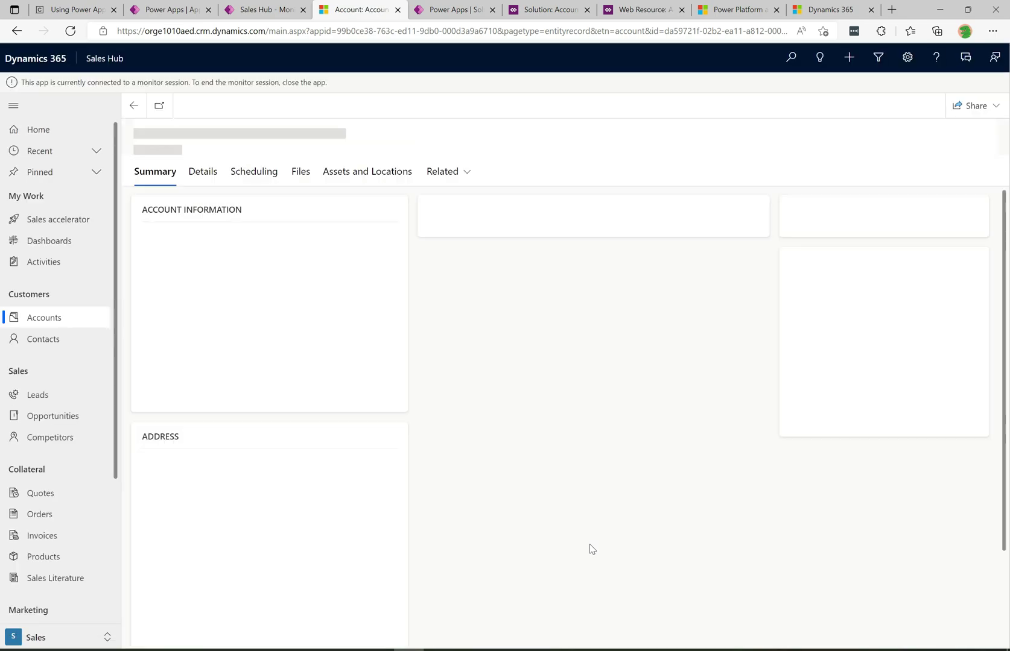
key("alt+Tab")
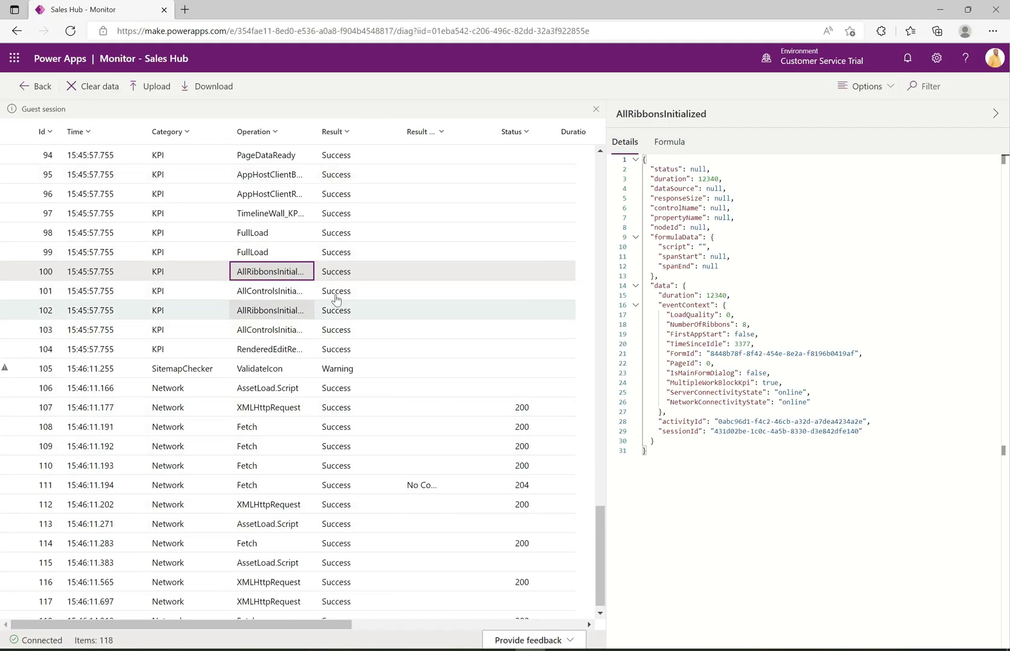
- Filter the guest log to Result equals Error and inspect the 400 and 404 fetches
left_click(600, 269)
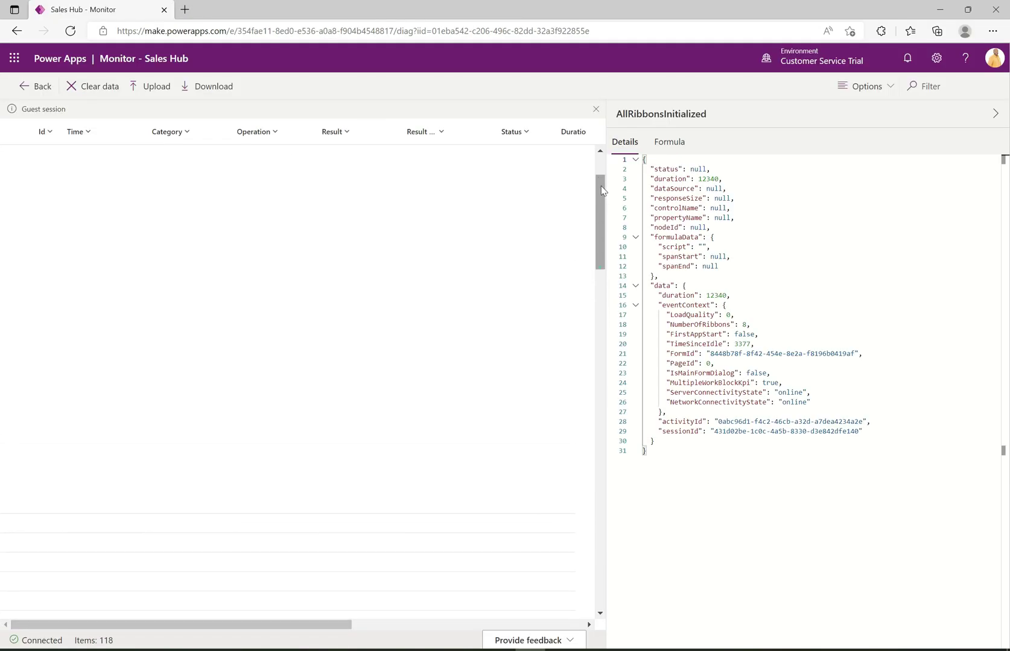
left_click_drag(600, 269, 446, 162)
left_click(350, 132)
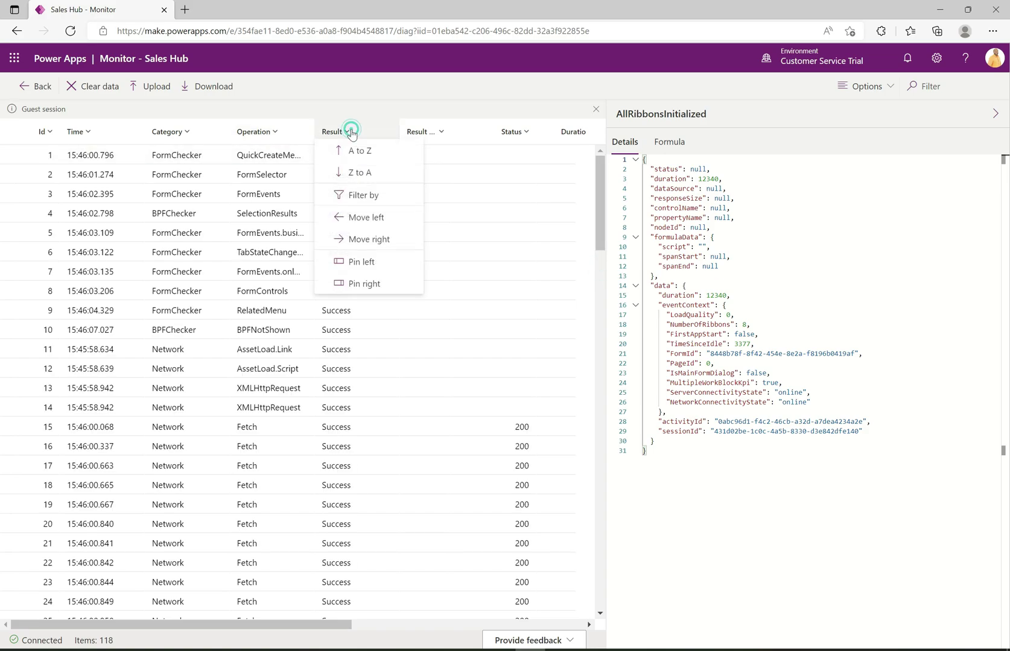
left_click(364, 195)
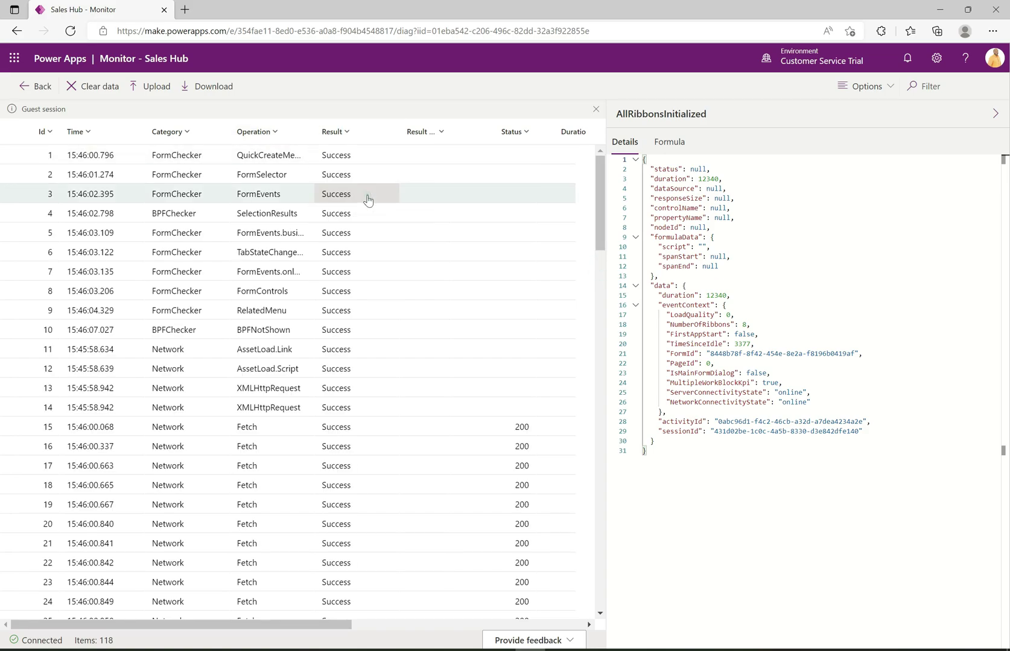
type("Error")
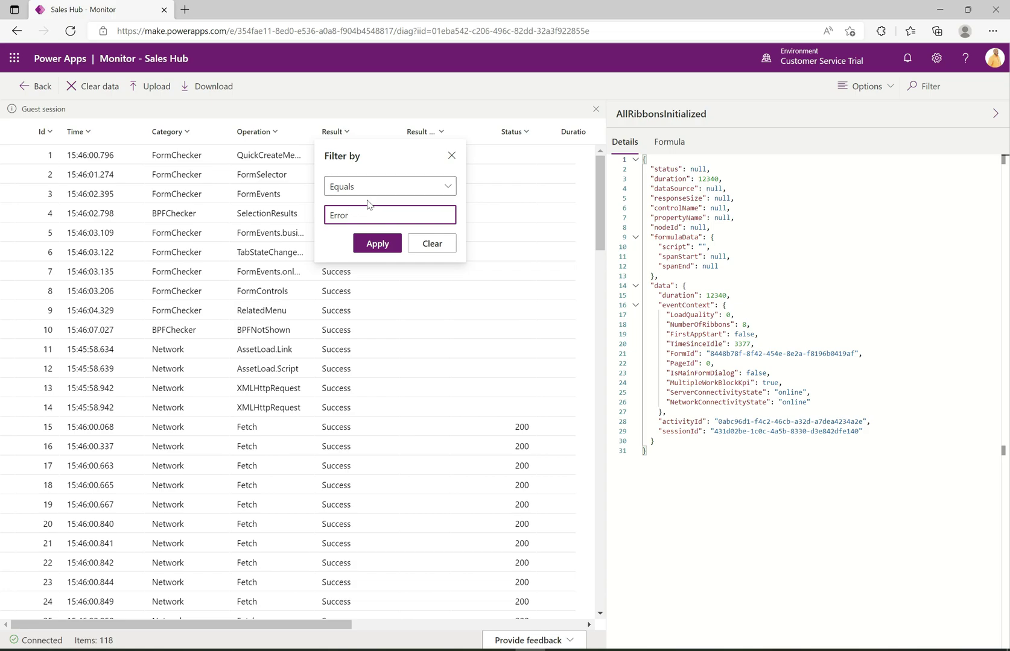
left_click(377, 244)
left_click(265, 158)
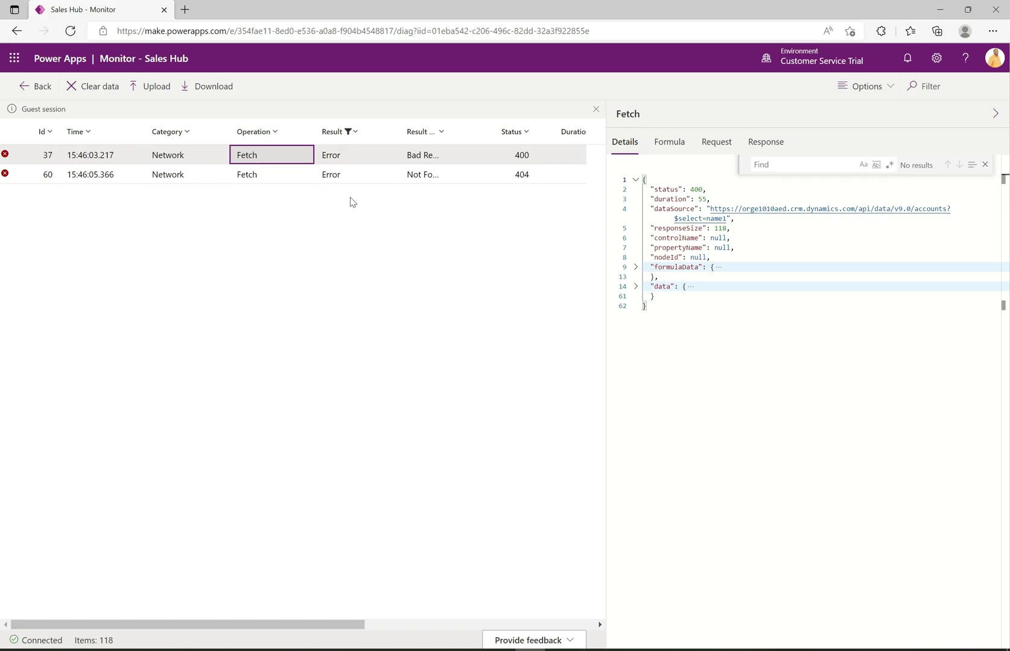
left_click(351, 180)
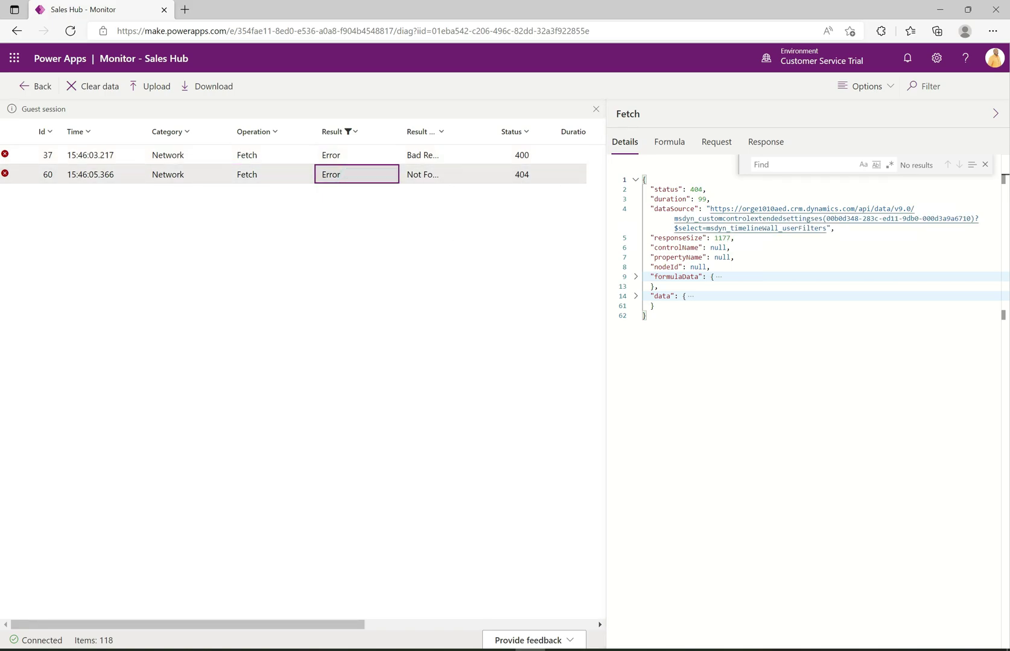